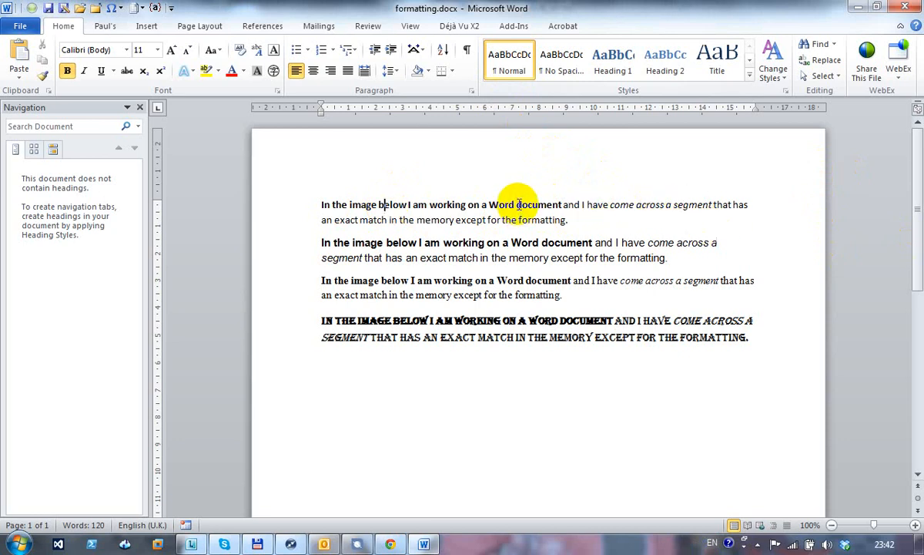
Examine the bold and italic phrases and the fonts used in the four paragraphs of formatting.docx.
drag(514, 205, 349, 205)
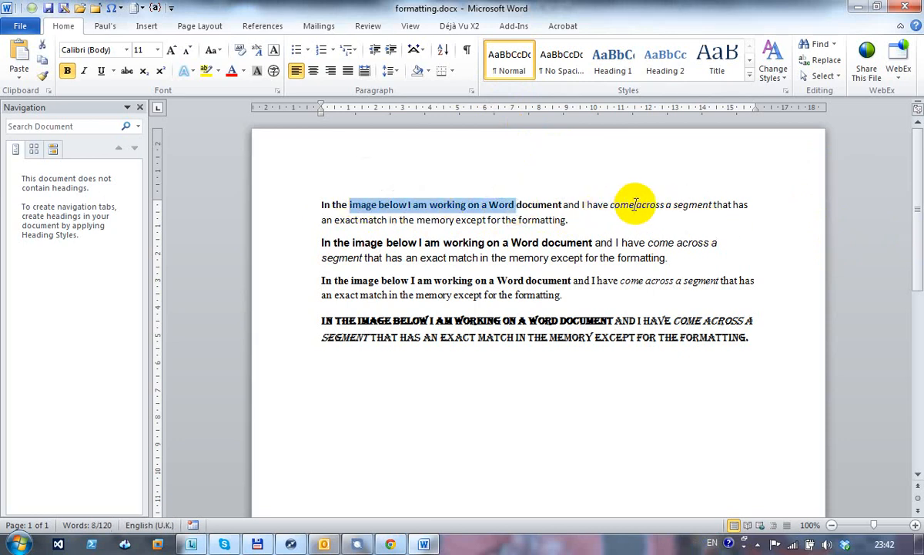
drag(611, 204, 697, 208)
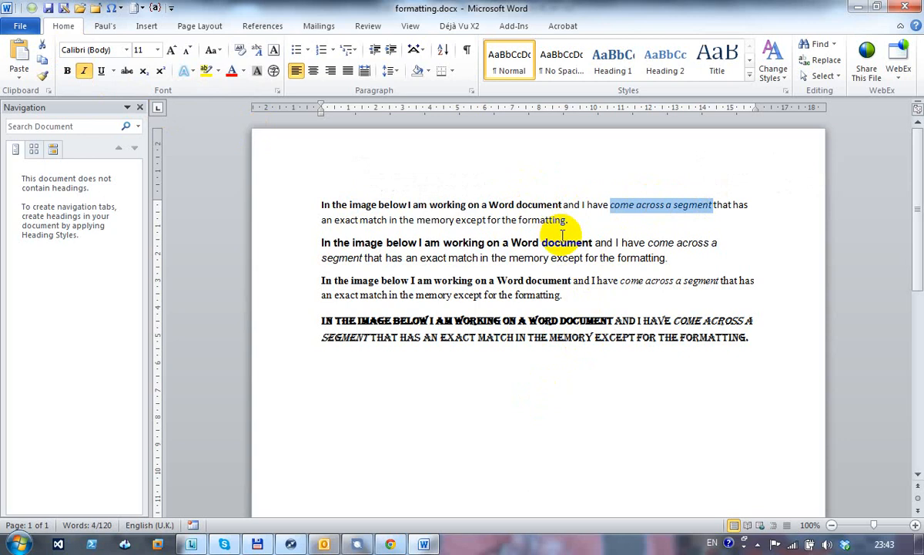
click(602, 256)
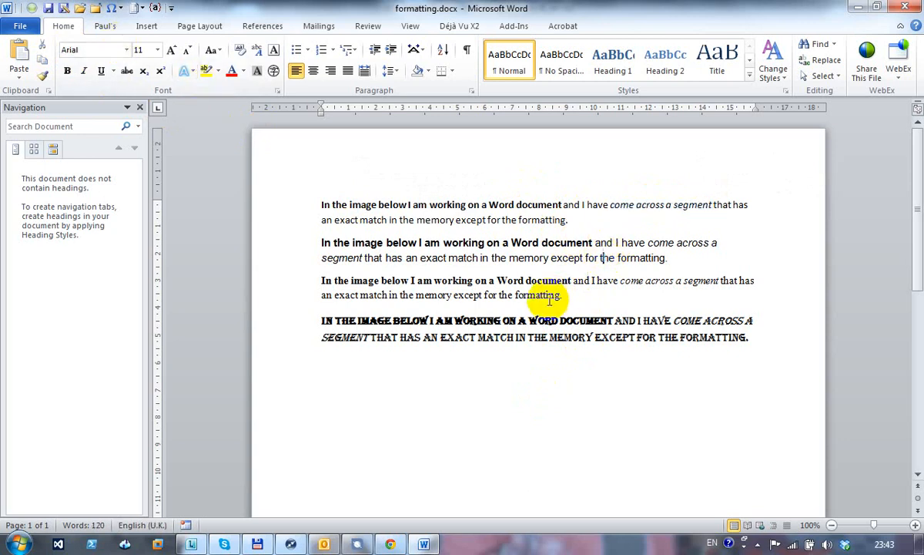
click(514, 281)
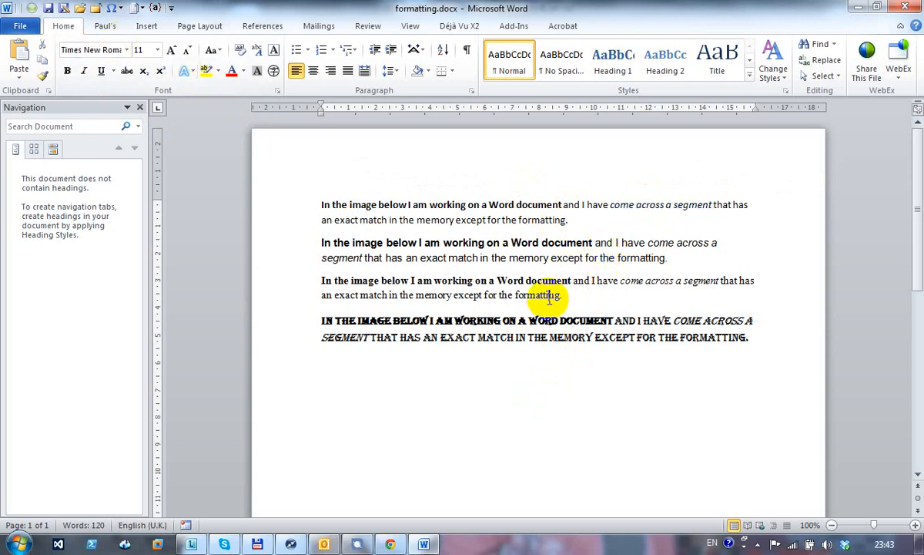
click(509, 340)
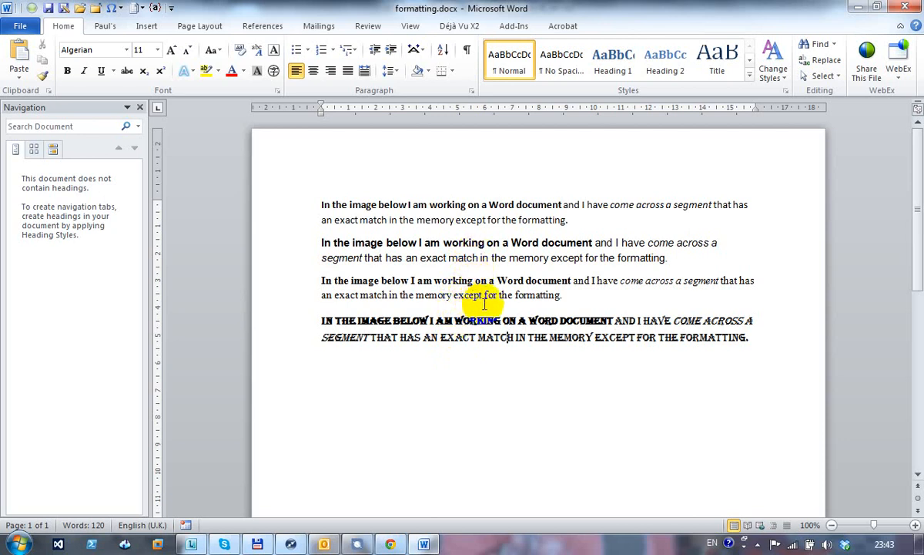
drag(484, 304, 463, 307)
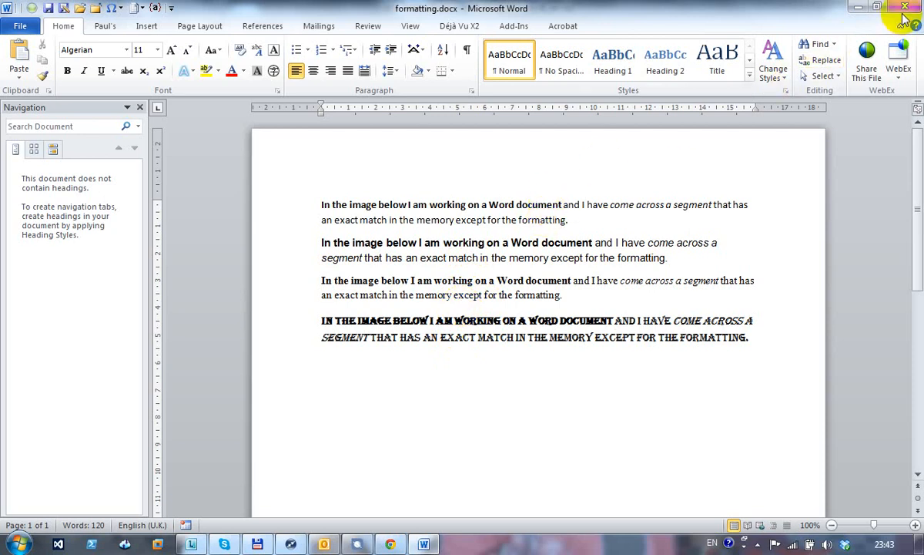
Switch to SDL Trados Studio and review the translation memory penalties for all language pairs in the project settings.
click(857, 8)
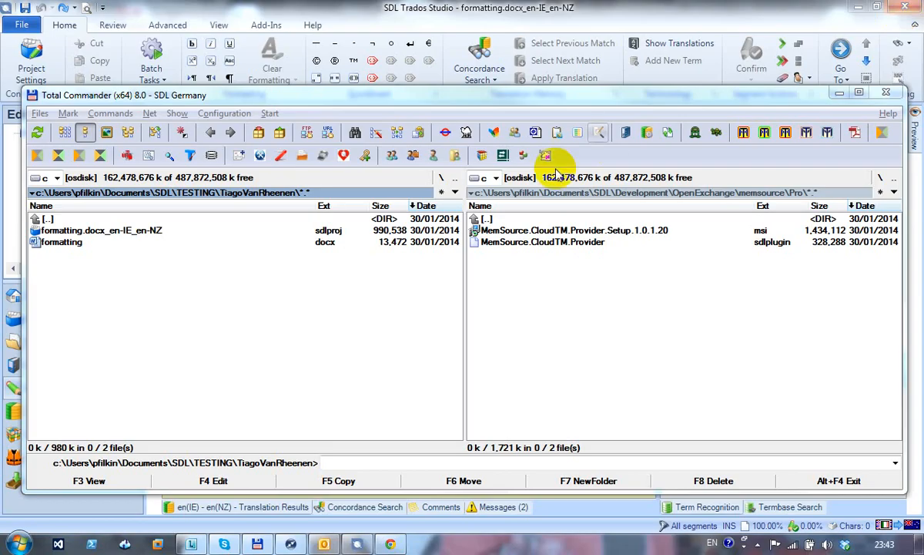
click(356, 544)
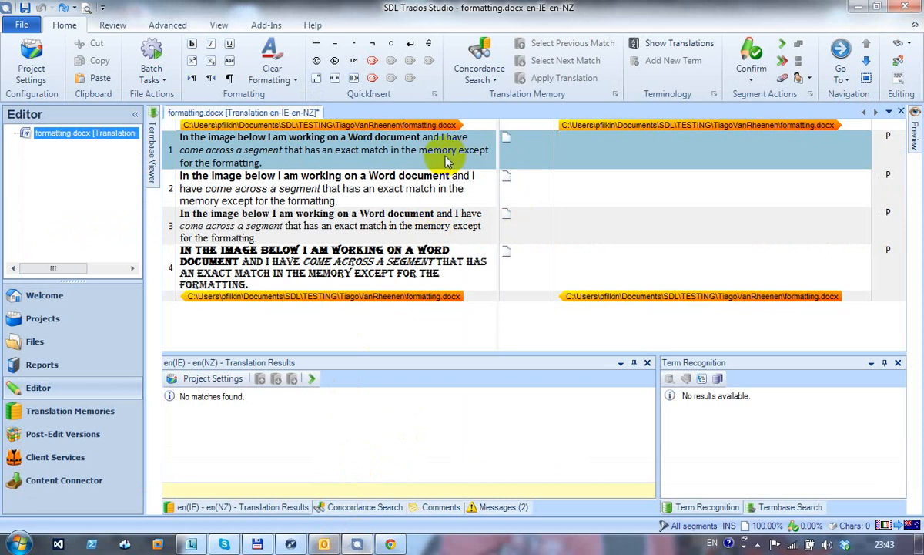
click(31, 68)
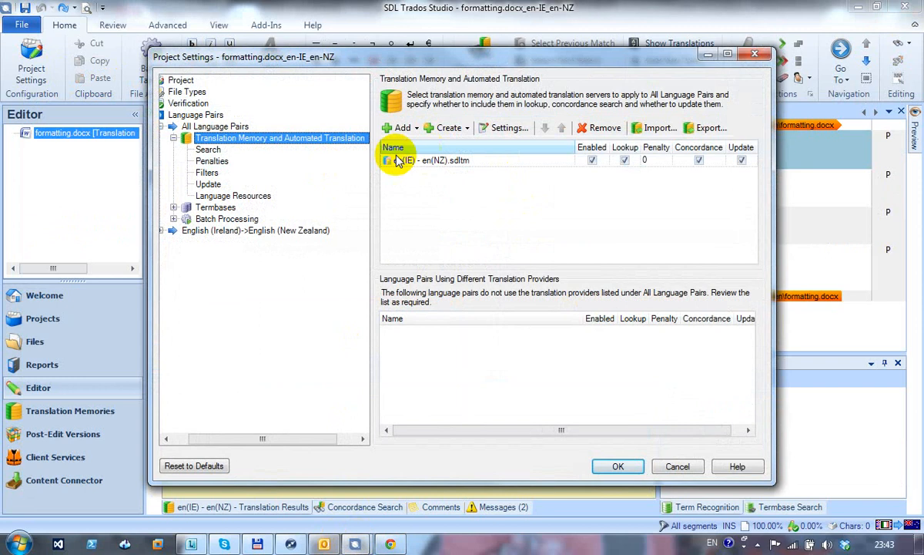
click(210, 161)
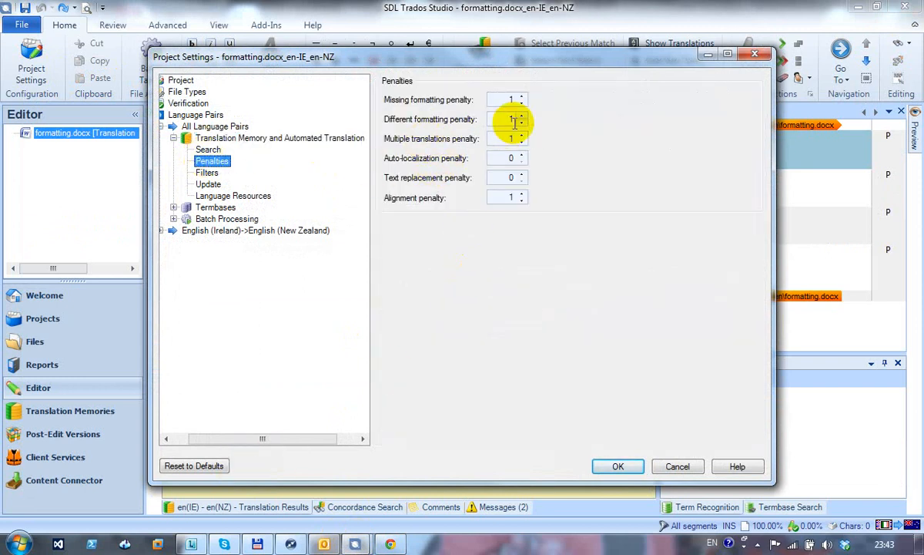
click(601, 467)
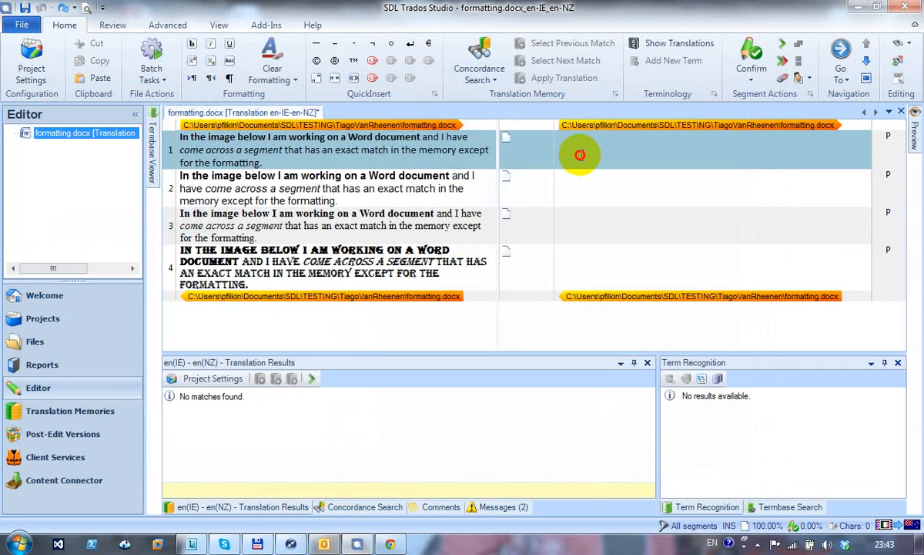
Copy the source text of segment 1 into its target and confirm the segment.
key(ctrl+Insert)
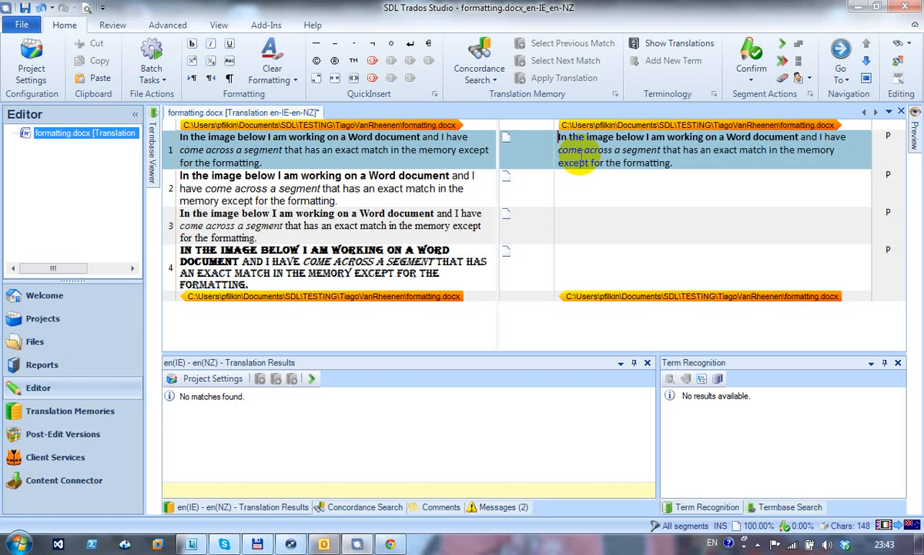
key(ctrl+Return)
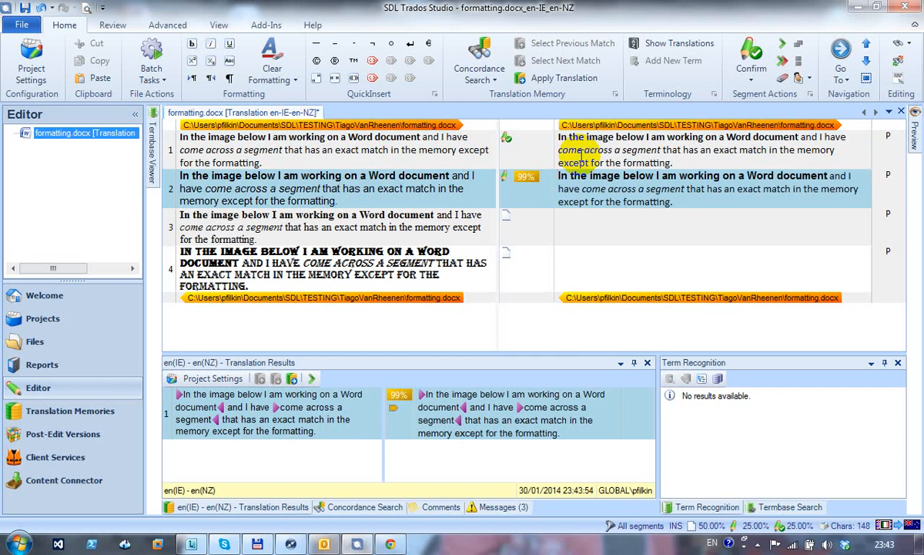
Open the target cells of segments 3 and 4 to fill them with the translation memory match.
mouse_move(546, 187)
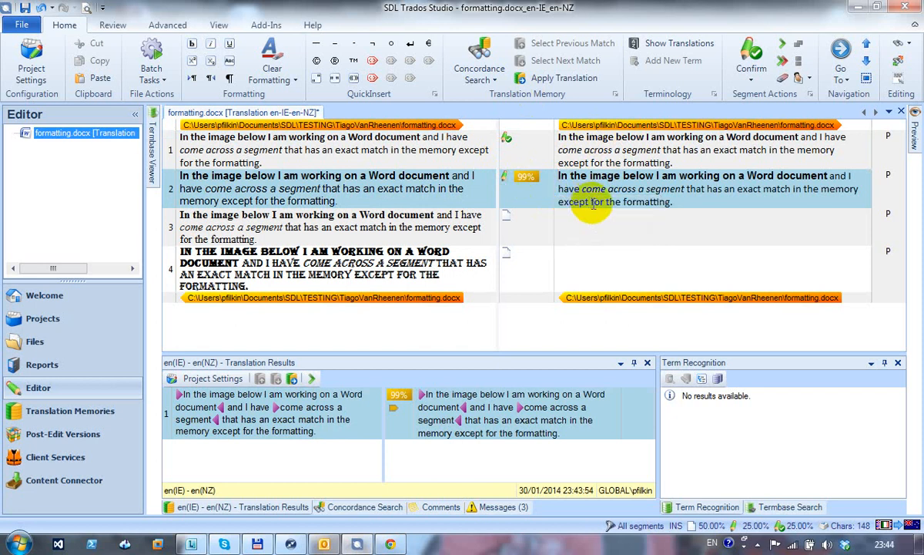
click(601, 218)
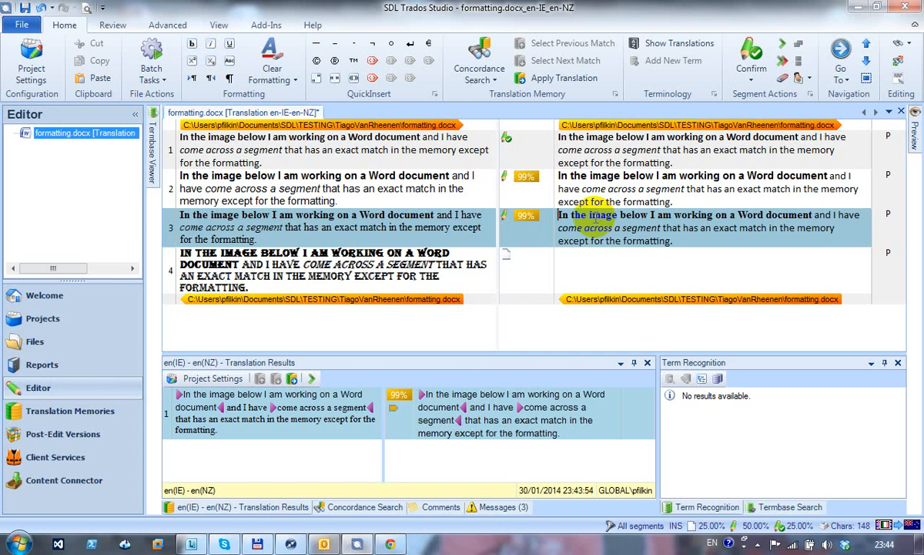
click(605, 268)
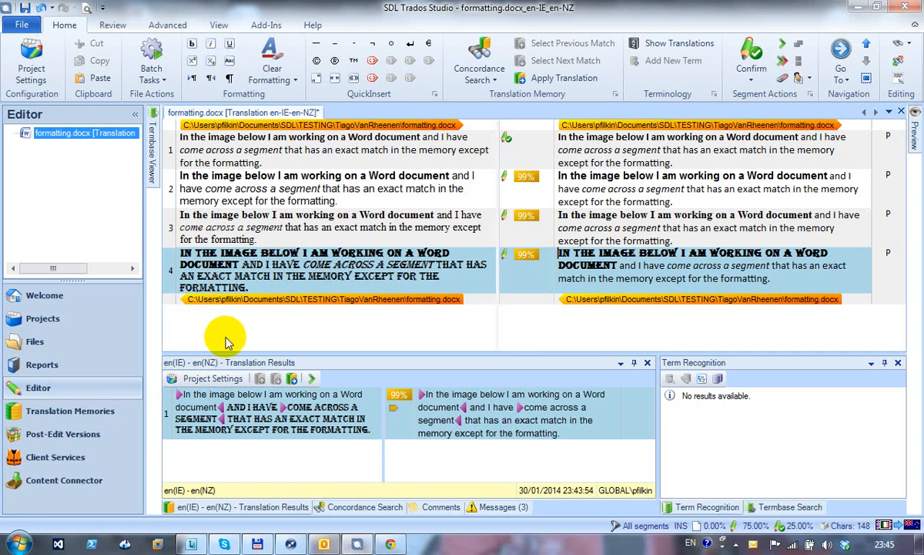
Display the formatting as tags in the editor and shorten them to partial tag text.
click(218, 27)
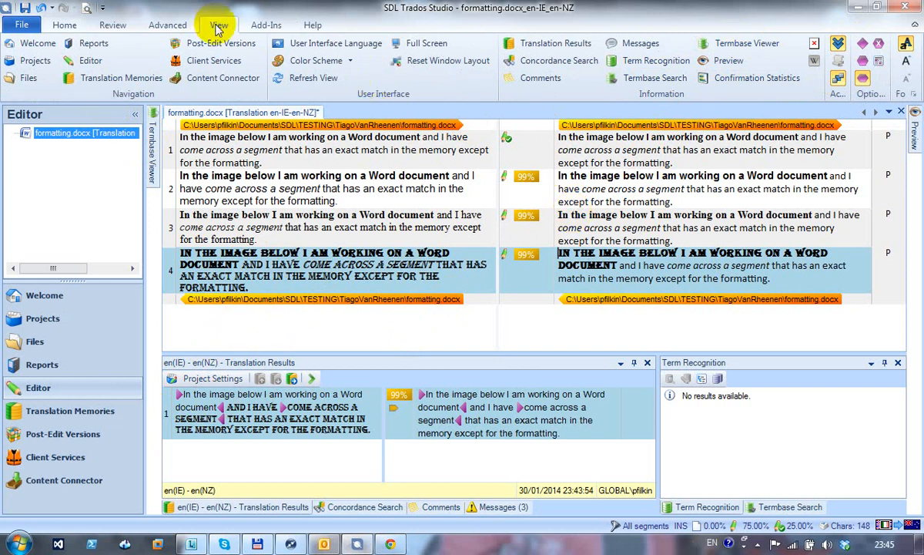
click(878, 65)
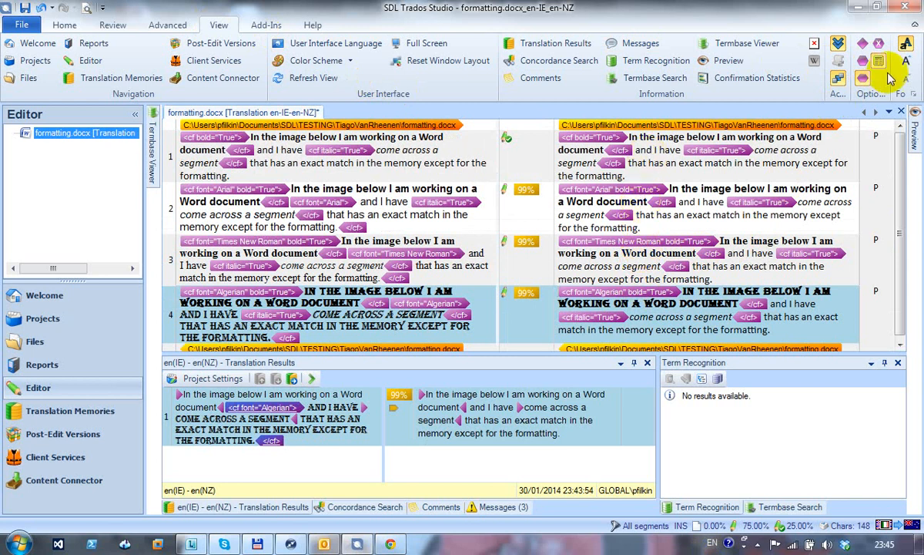
click(864, 63)
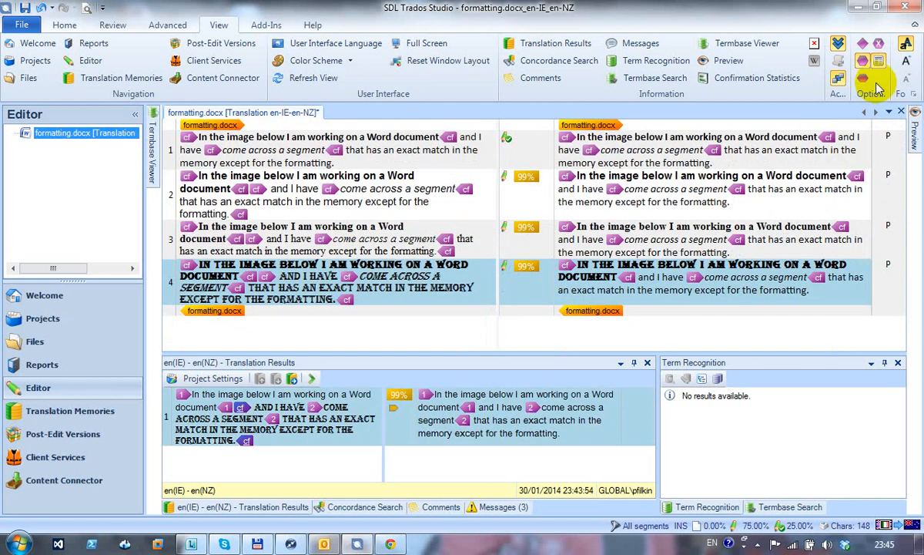
Compare segment 2's tags in full and partial tag text, and set the tag display to tag IDs.
click(61, 27)
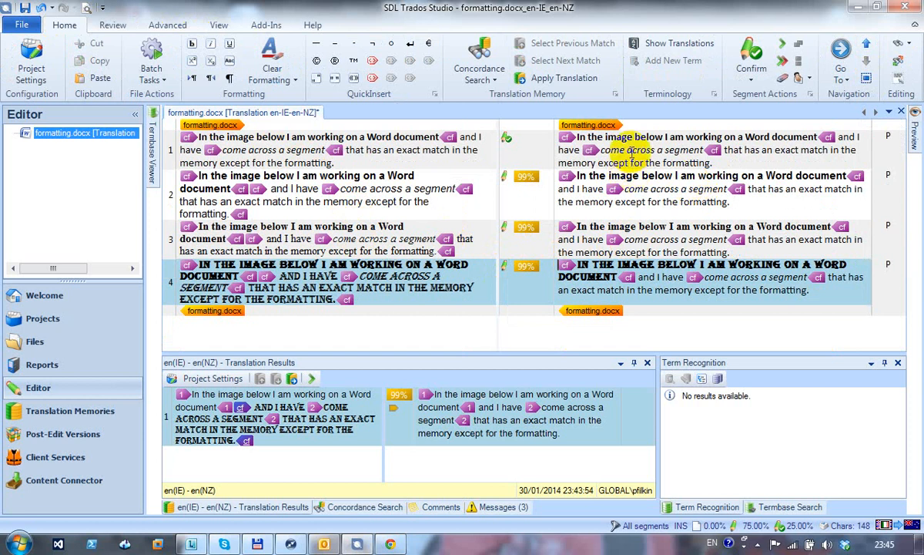
click(216, 25)
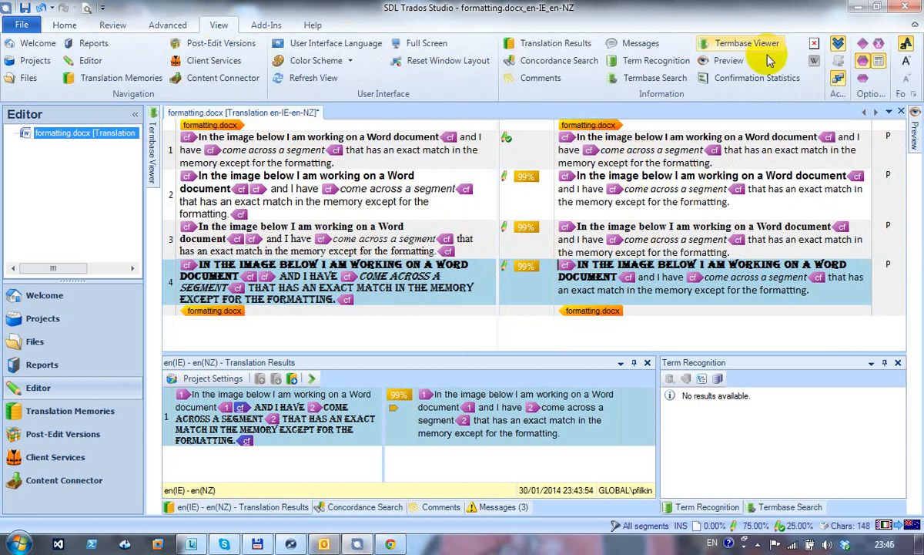
click(864, 79)
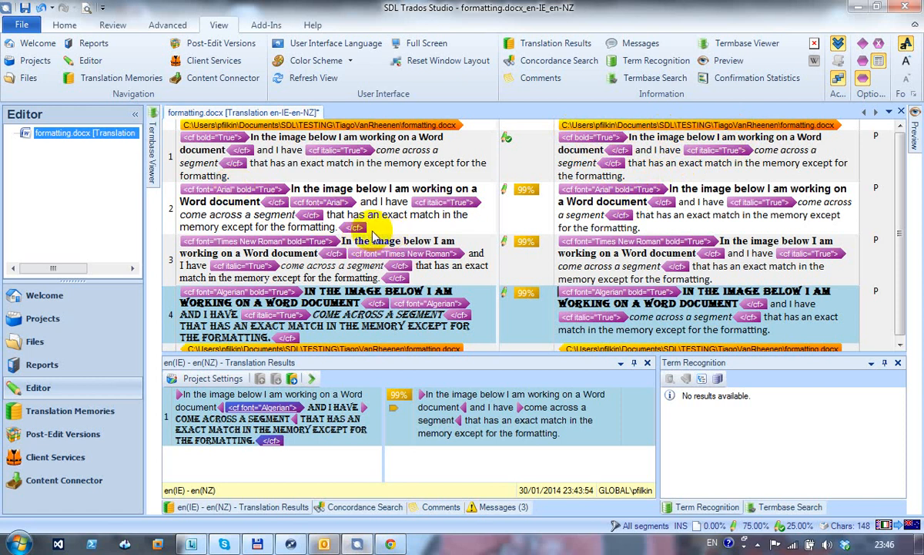
click(647, 175)
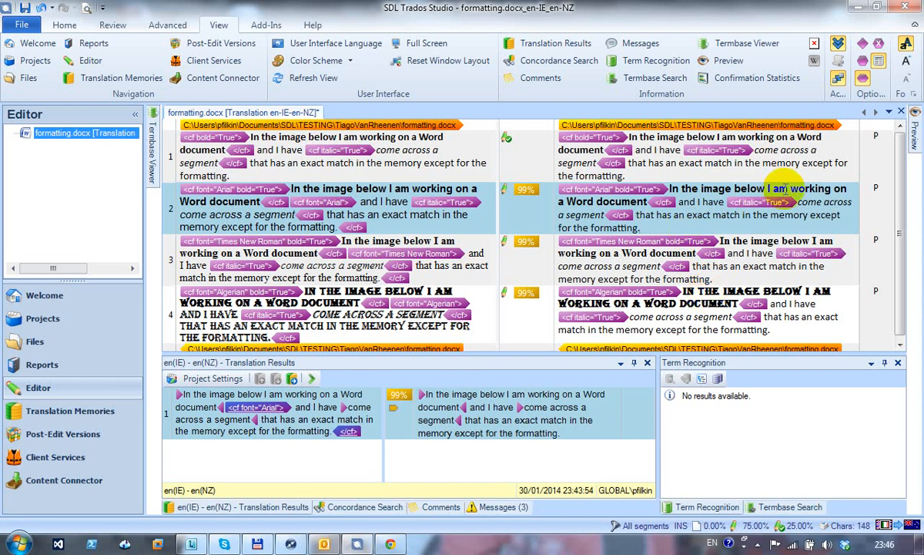
click(863, 62)
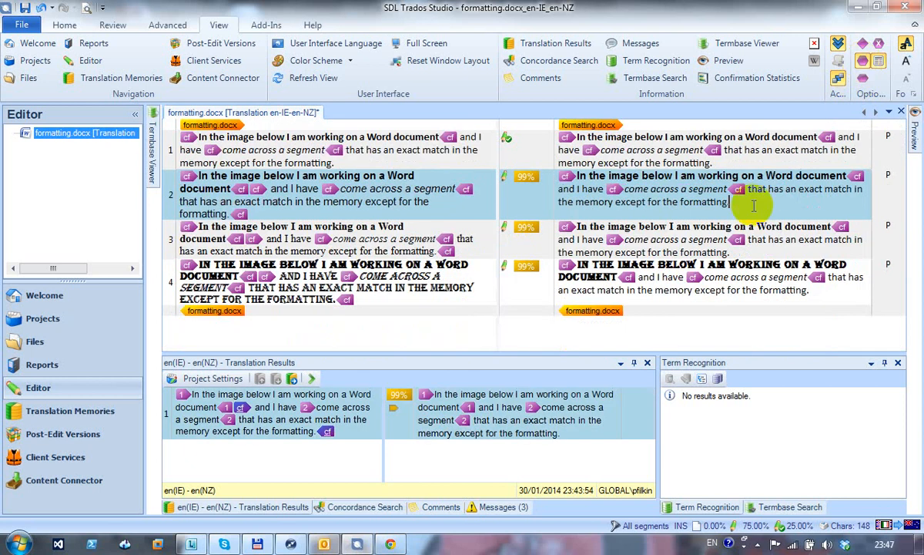
click(880, 44)
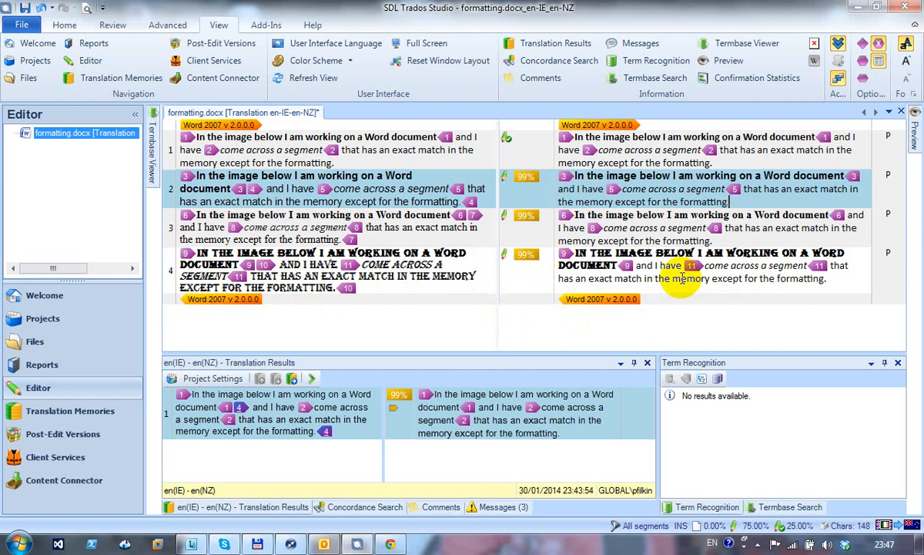
Clear all formatting from the target text of segment 4.
click(828, 279)
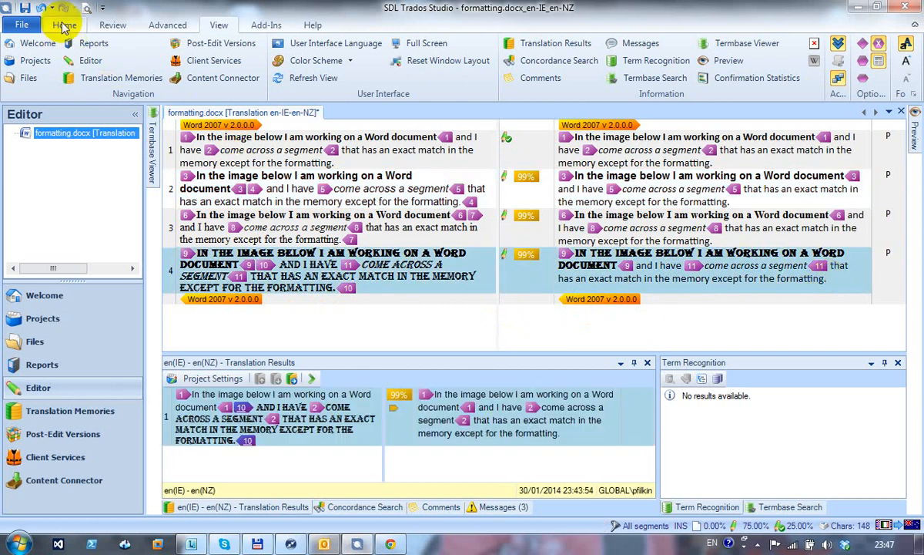
click(64, 26)
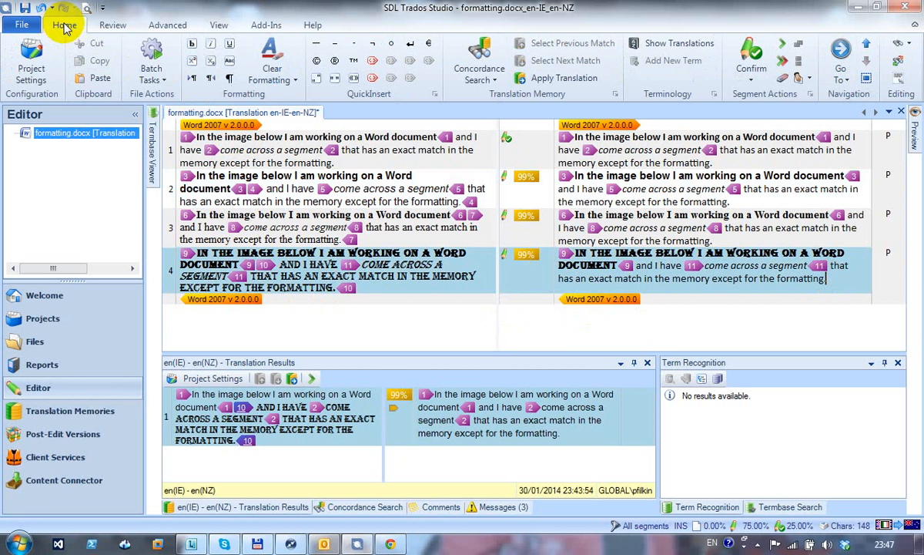
click(286, 83)
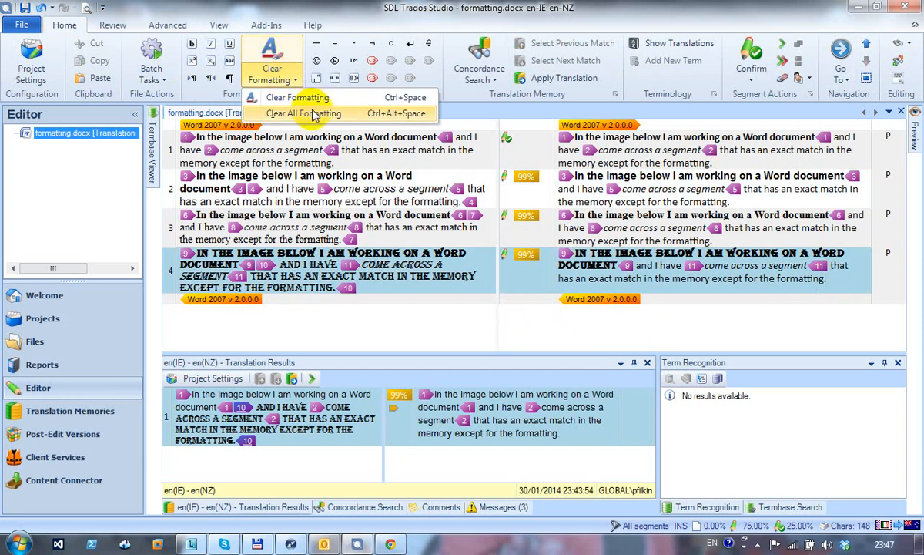
click(296, 98)
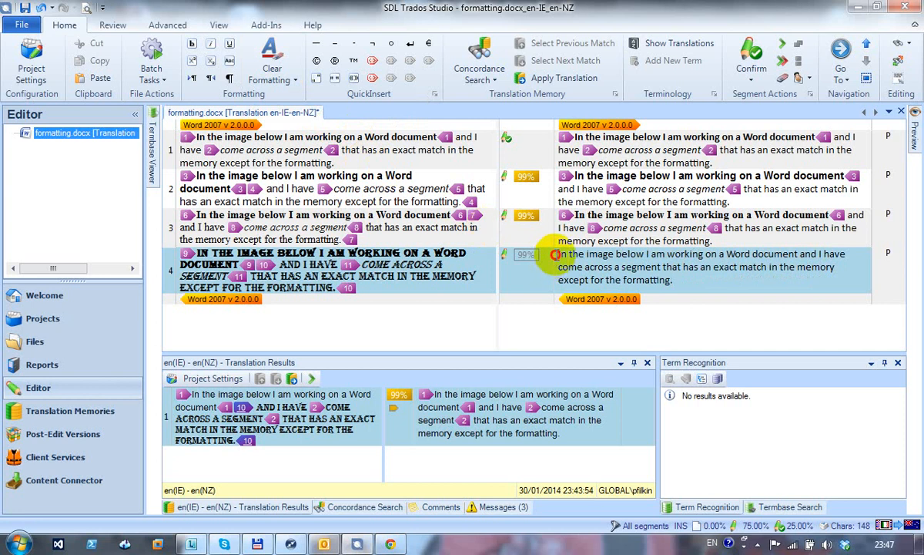
click(560, 255)
drag(560, 255, 801, 277)
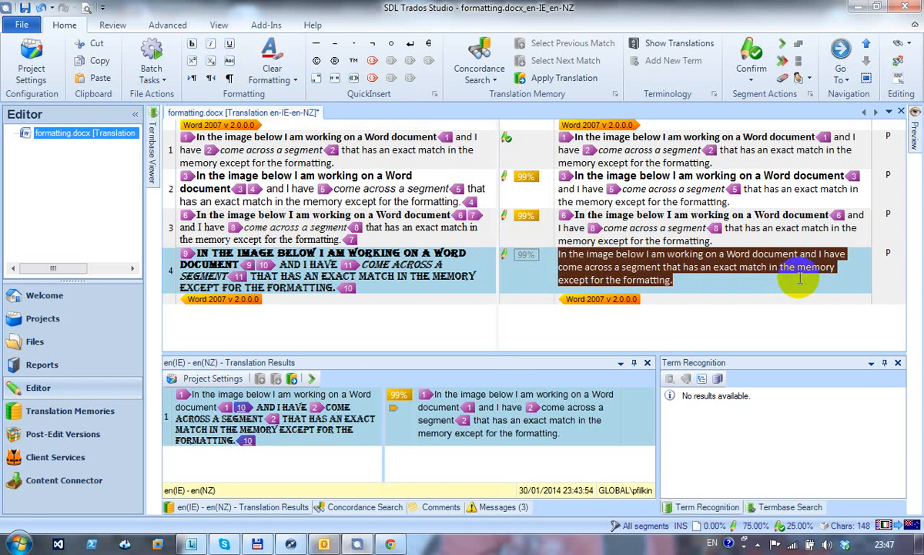
key(ctrl+comma)
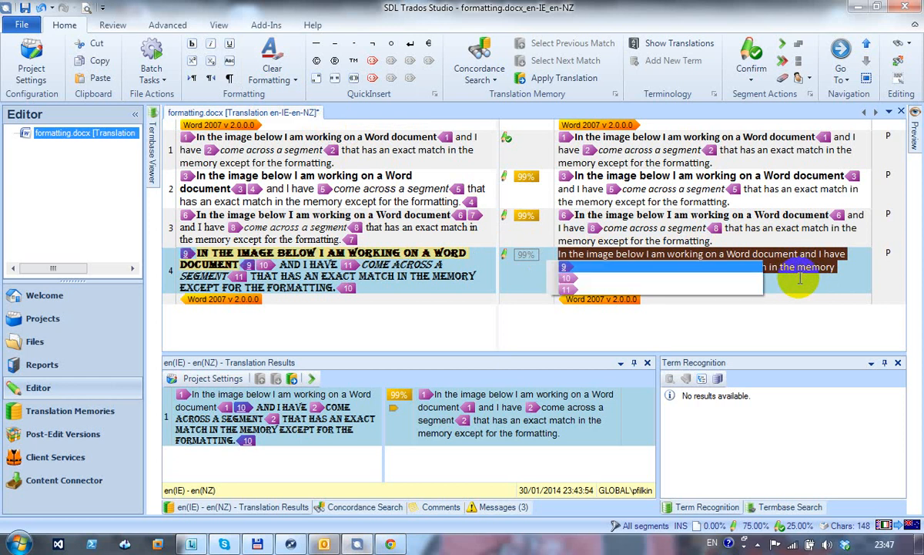
key(Down)
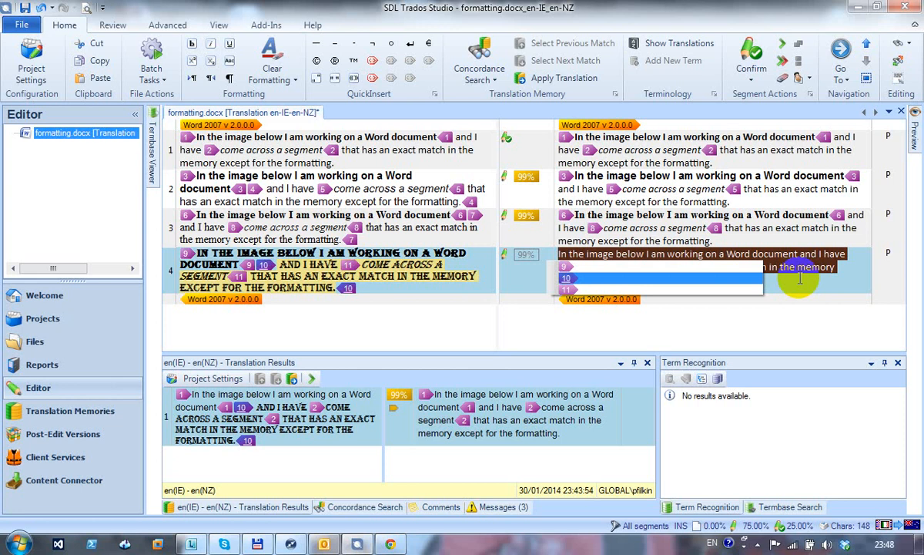
click(825, 285)
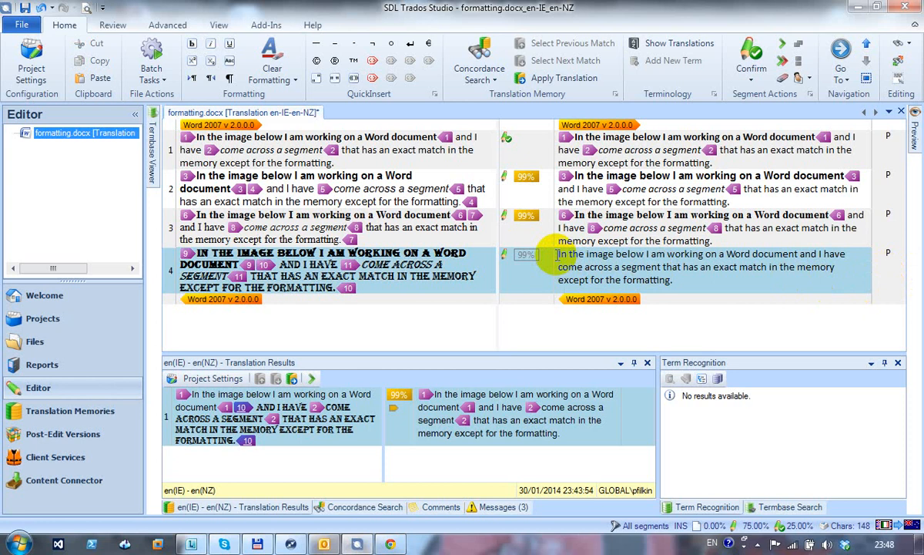
Apply tag pair 9 to "In the image below I am working on a Word document" in segment 4's target, undo it, and reapply it from the source.
drag(557, 257, 801, 259)
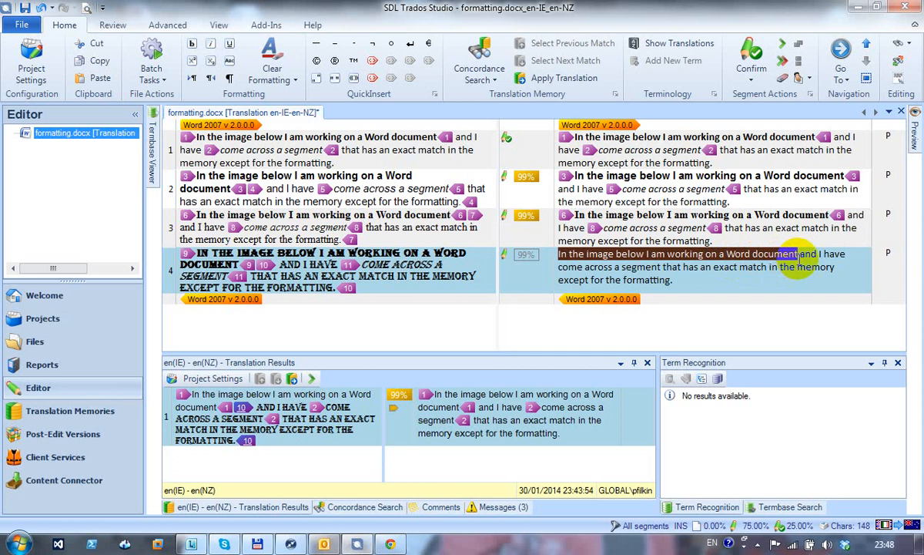
key(ctrl+comma)
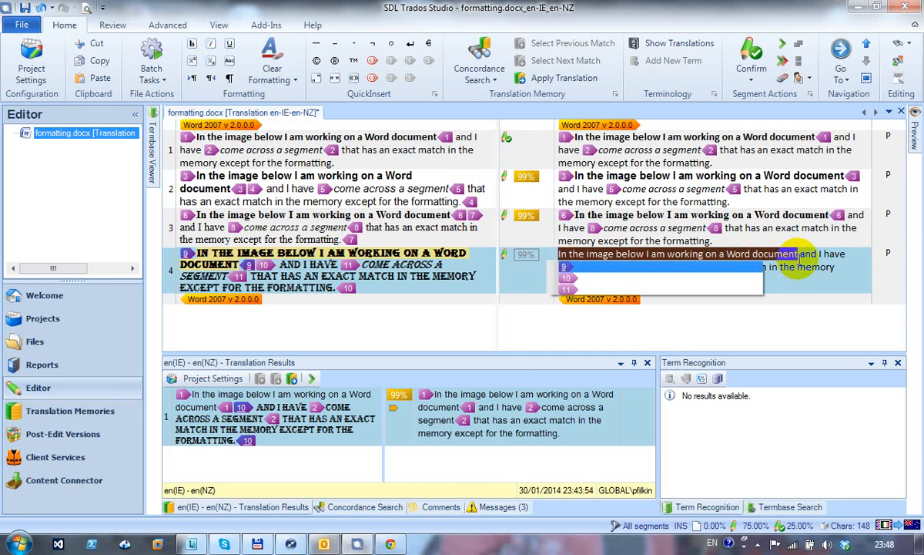
key(Return)
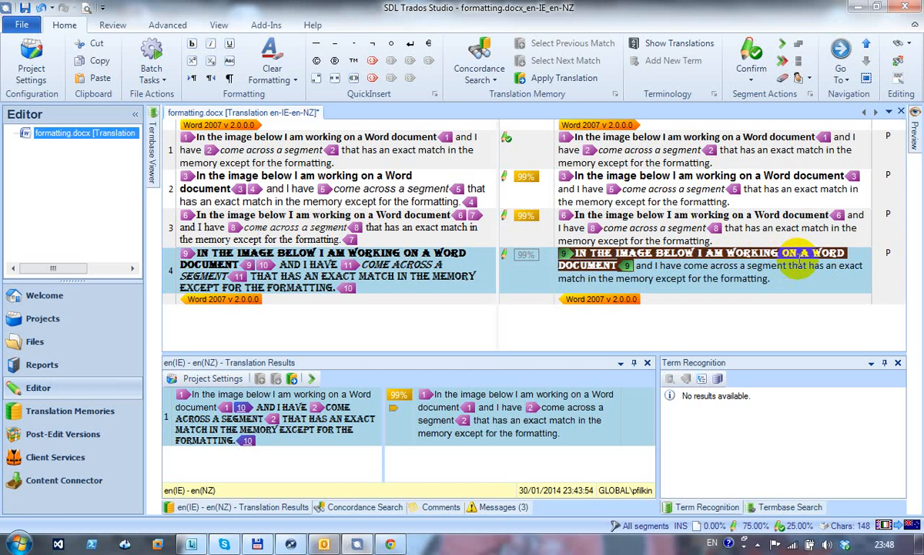
key(ctrl+z)
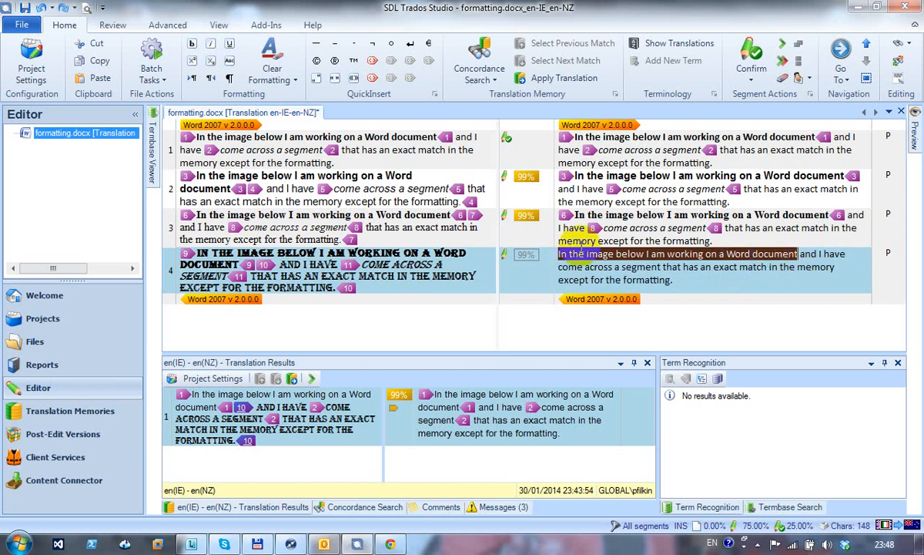
ctrl+click(315, 256)
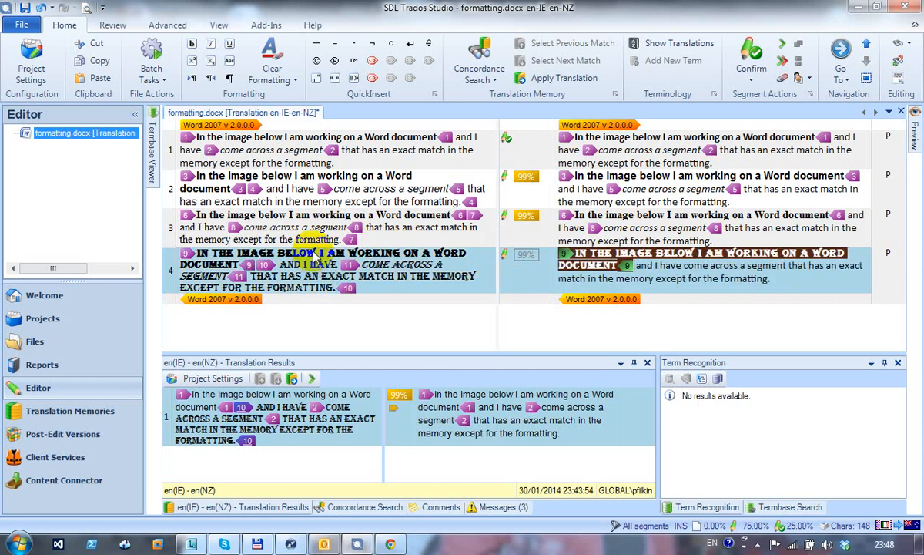
Apply source tag pair 10 to the rest of segment 4's target, from "and I have" to the end.
key(Right)
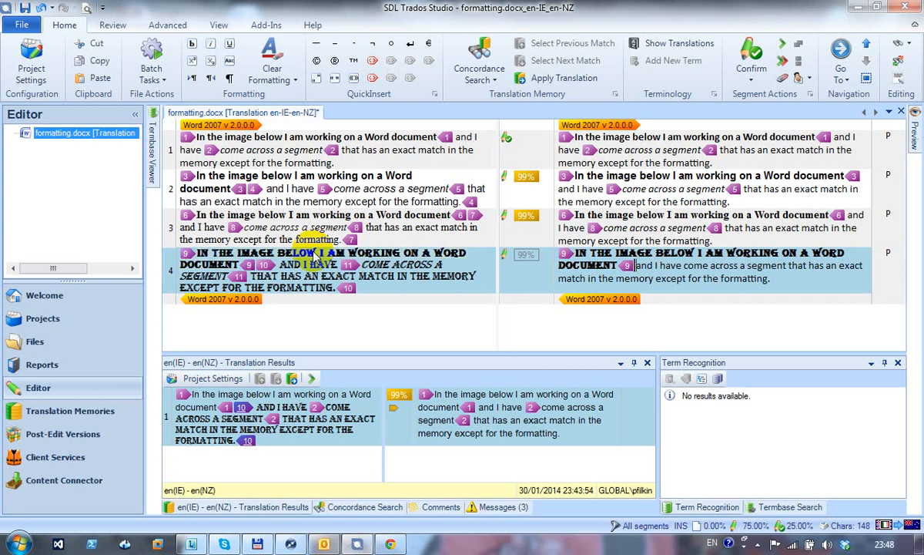
key(ctrl+shift+Right)
key(ctrl+shift+Right)
key(ctrl+shift+Right)
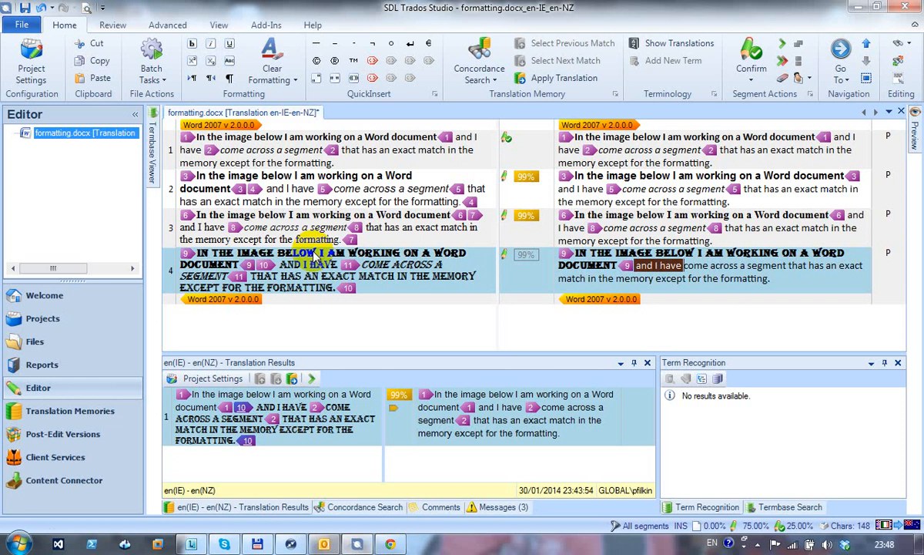
key(ctrl+shift+End)
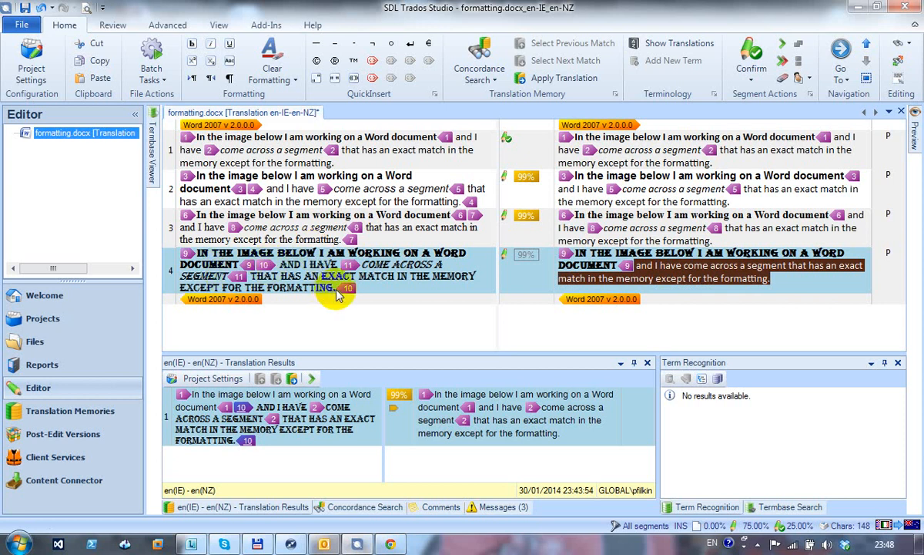
ctrl+click(414, 278)
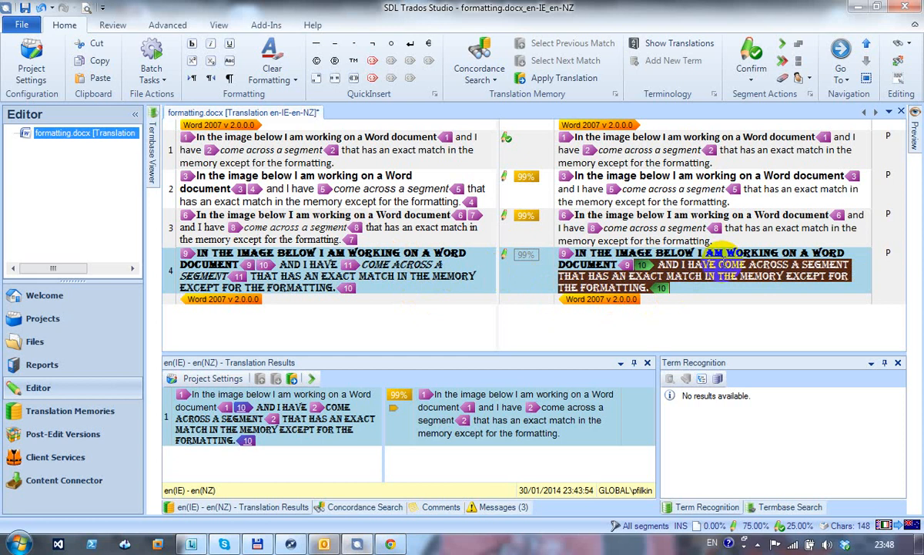
Apply source tag pair 11 to "come across a segment" in segment 4's target and confirm the segment.
drag(718, 263, 847, 264)
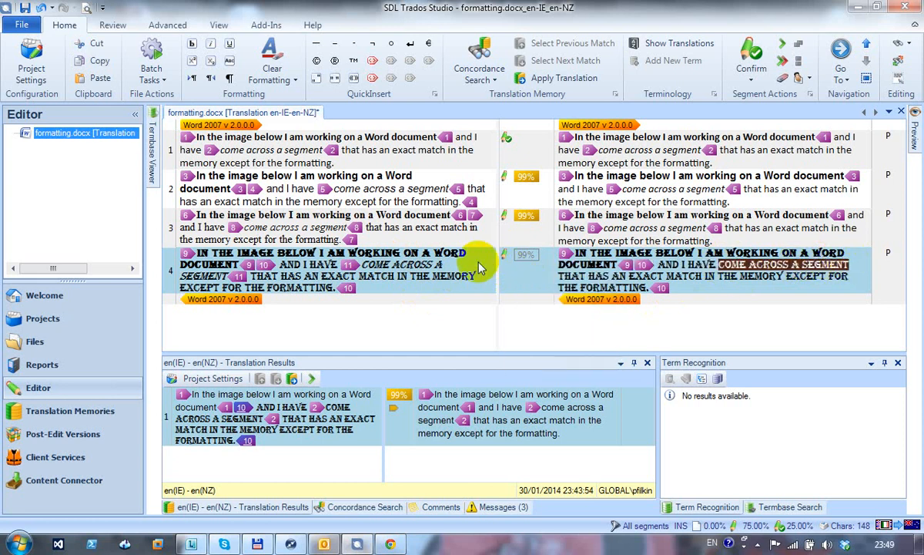
ctrl+click(423, 265)
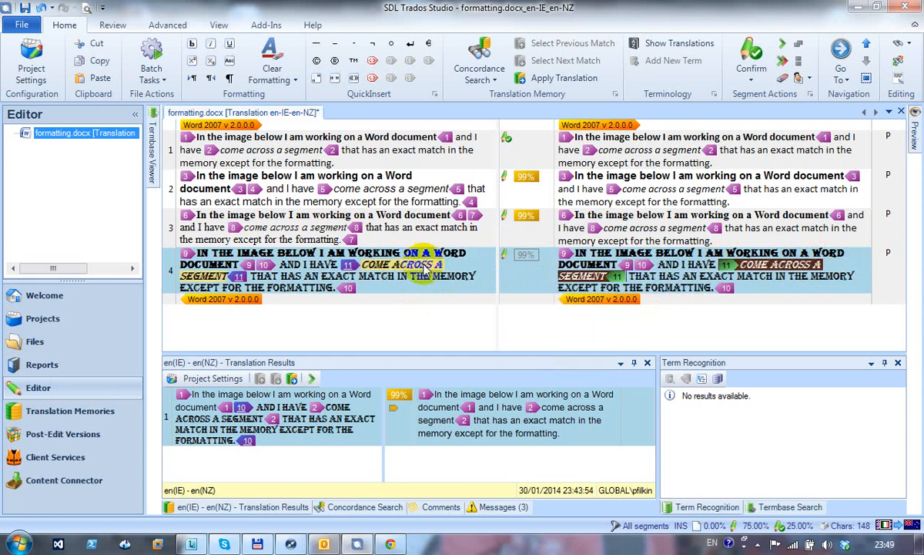
click(768, 292)
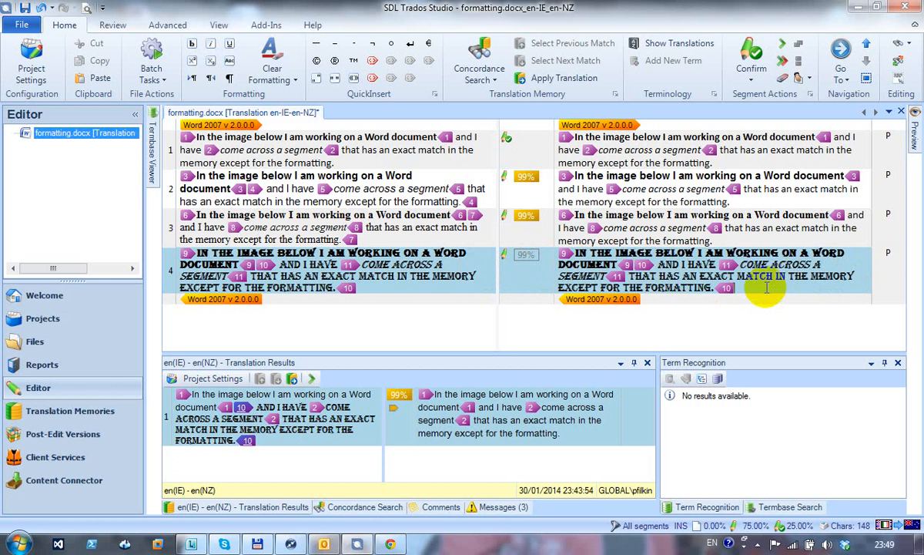
key(ctrl+Return)
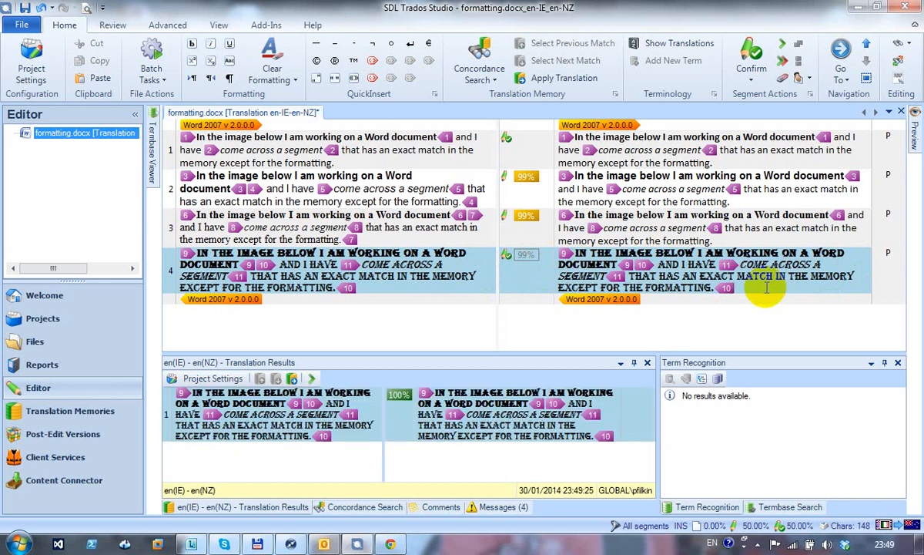
Examine the translation memory matches offered for segments 1, 2 and 3.
key(Up)
key(Up)
key(Up)
key(Up)
key(Up)
key(Up)
key(Up)
key(Up)
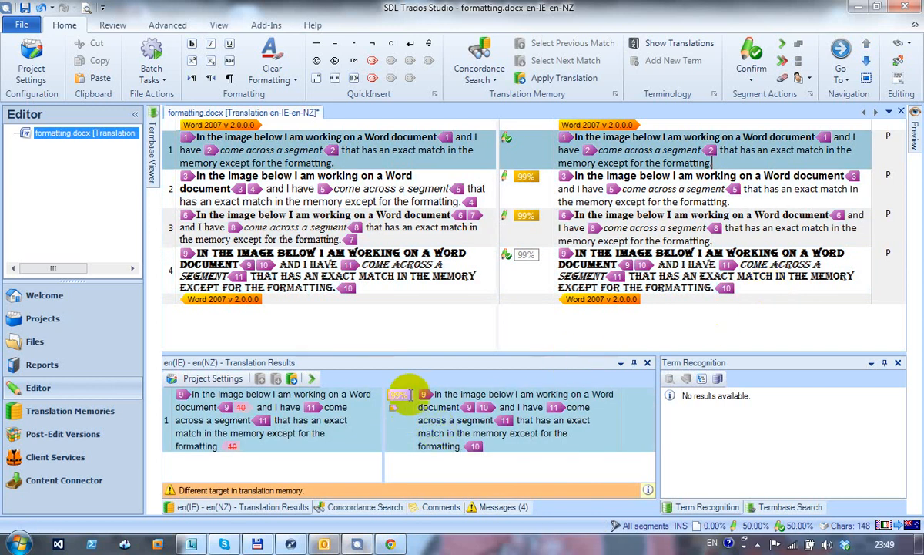
mouse_move(408, 396)
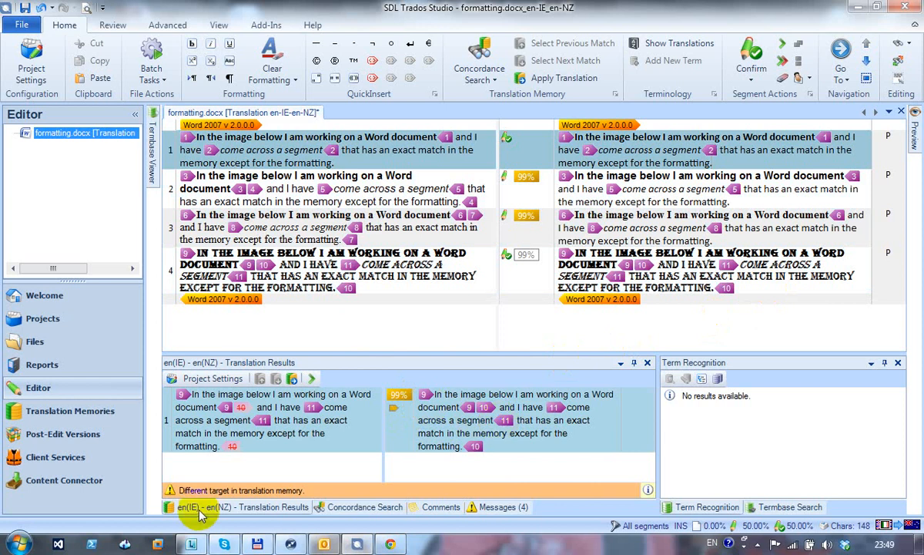
mouse_move(206, 496)
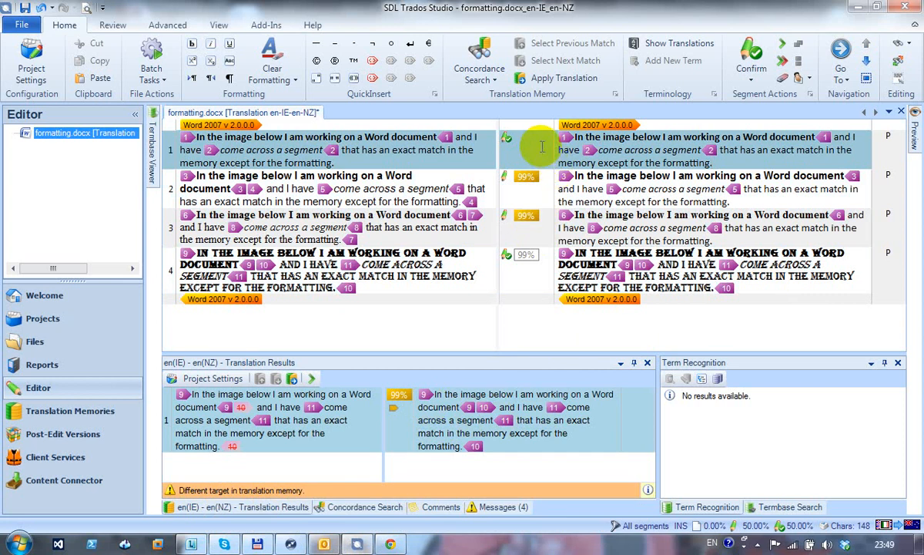
mouse_move(543, 147)
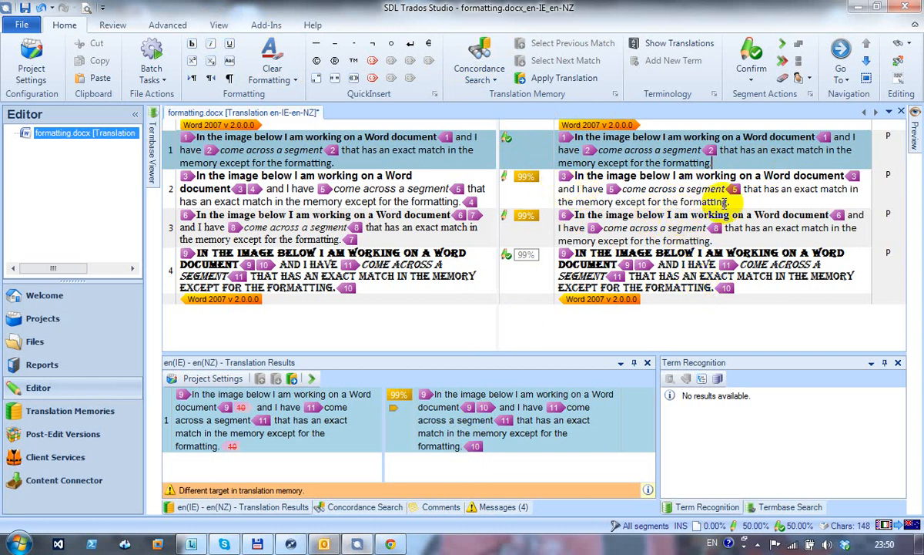
click(694, 194)
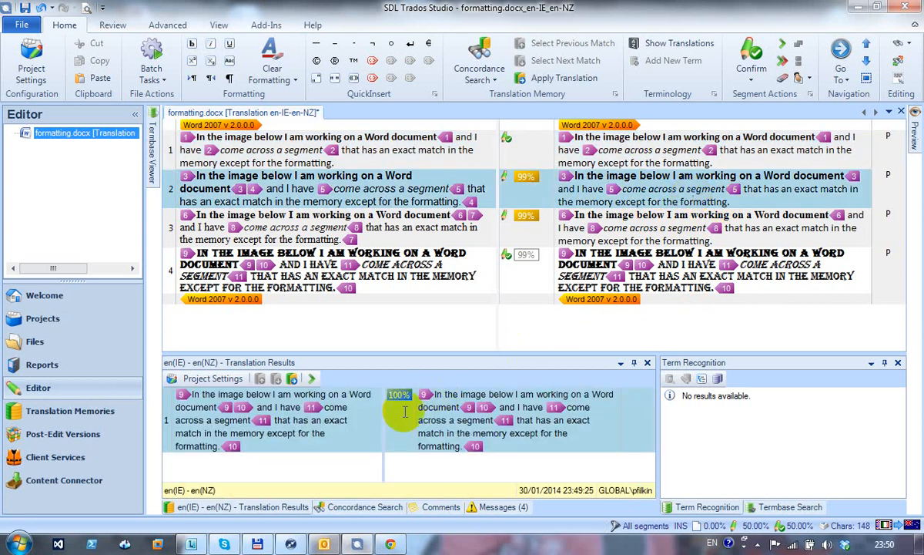
click(672, 219)
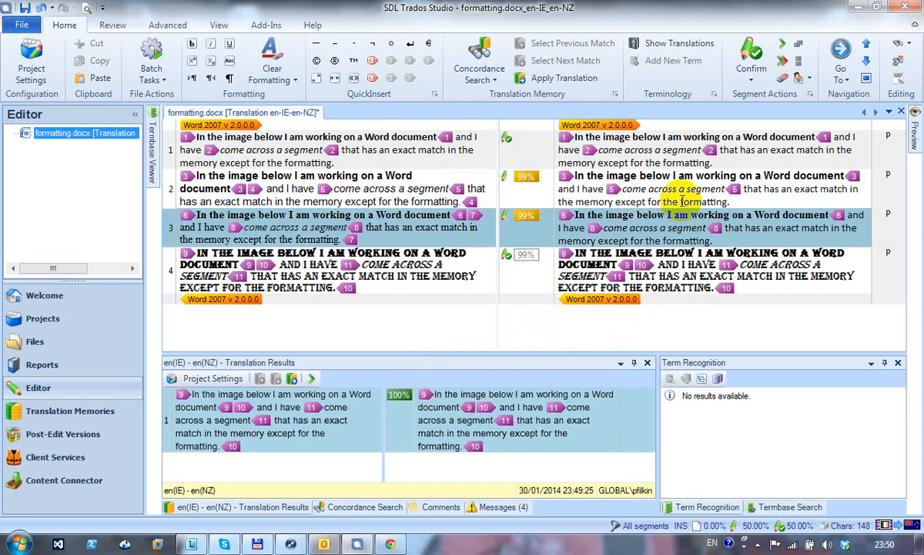
Clear the target text of segments 2 and 3 together.
click(168, 191)
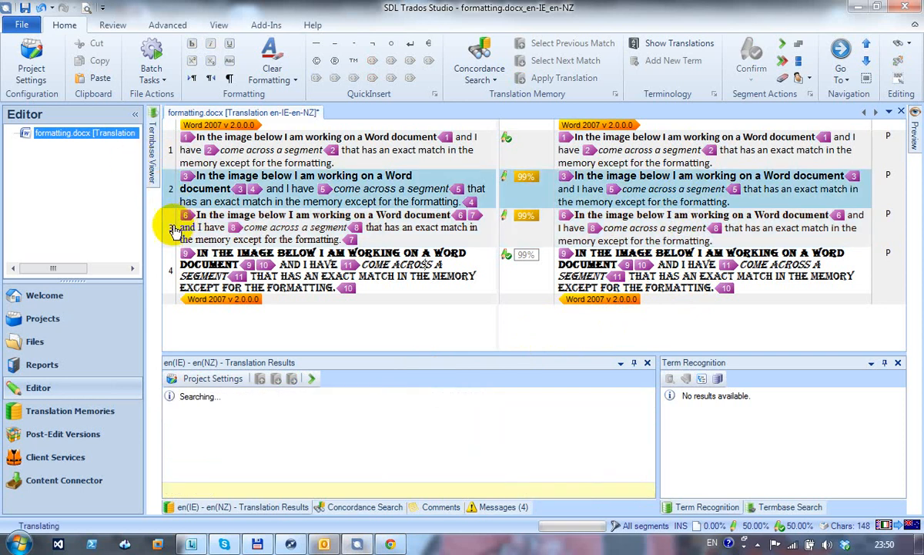
click(173, 232)
right_click(174, 231)
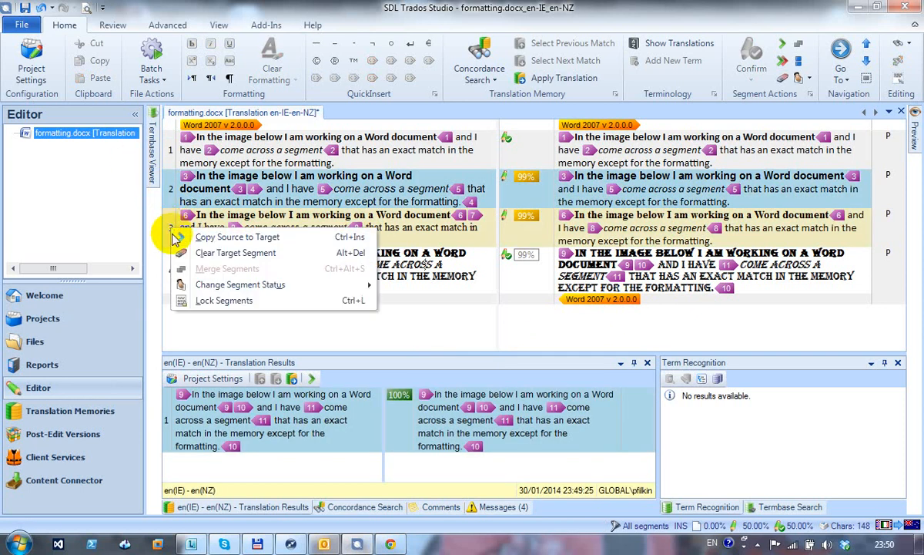
click(202, 253)
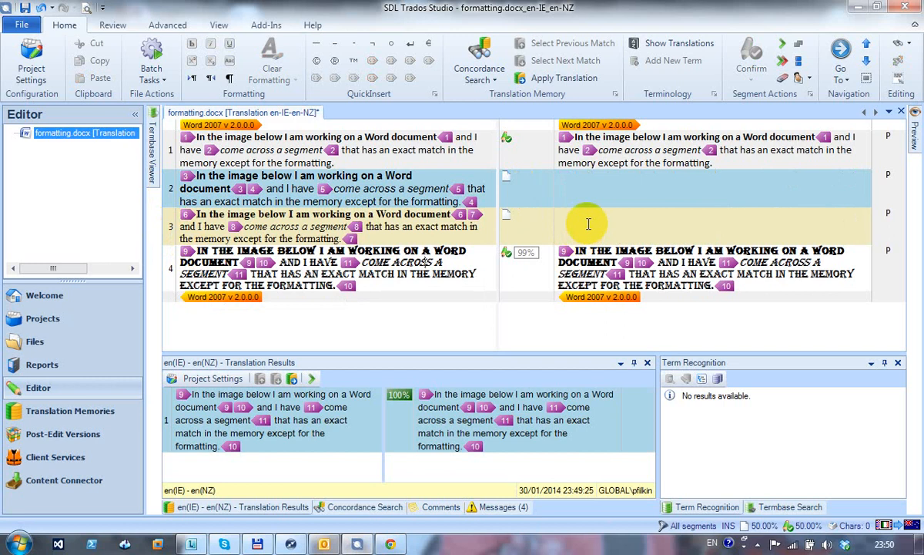
Confirm segments 1 and 2 in turn to fill the targets of segments 2 and 3 from the translation memory.
click(616, 154)
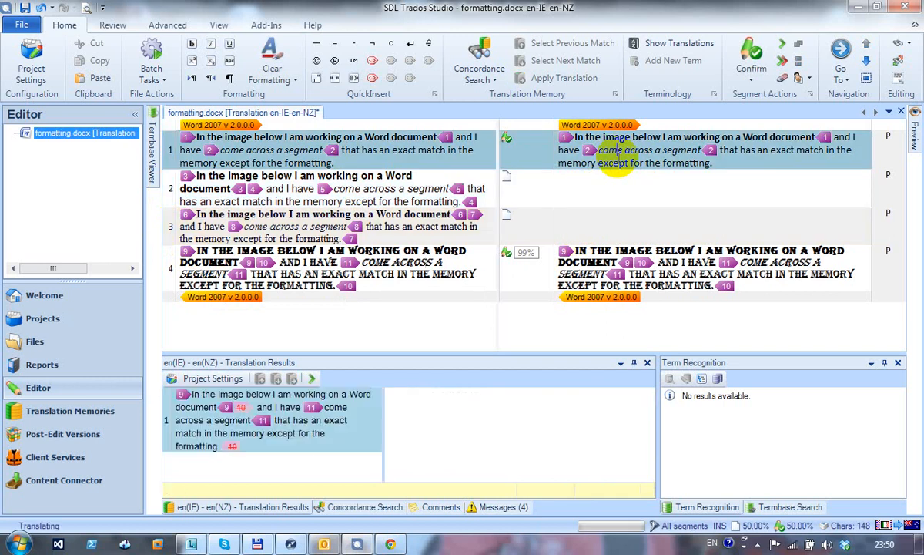
key(ctrl+Return)
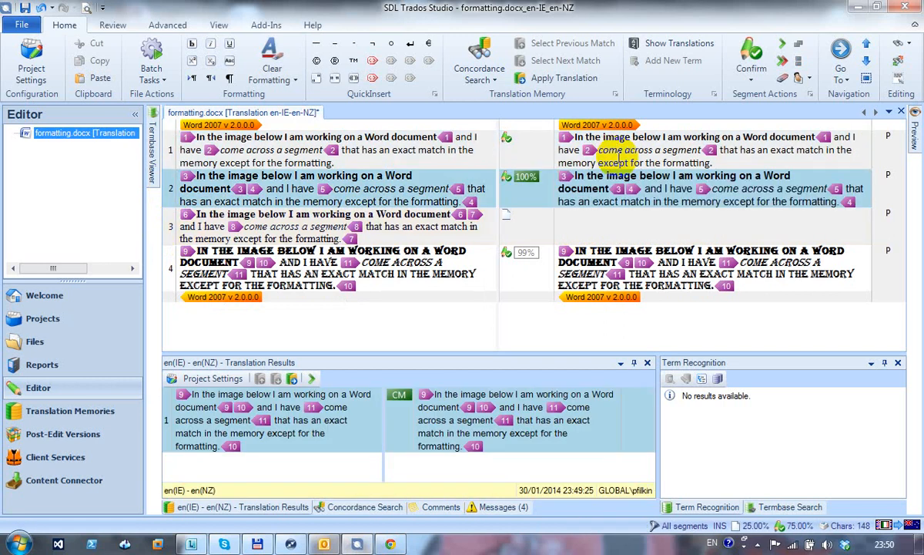
key(ctrl+Return)
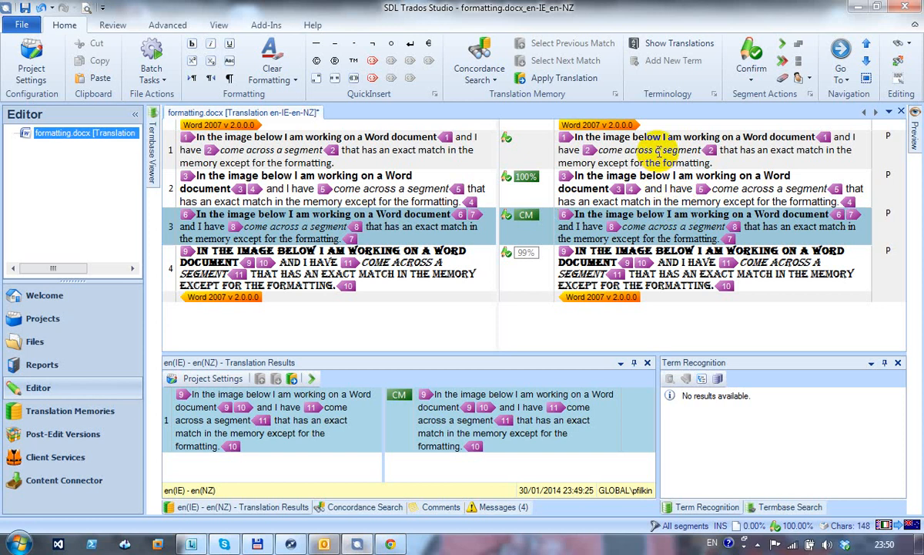
Check segment 1's translation memory match and add its translation to the memory as a new translation.
click(721, 164)
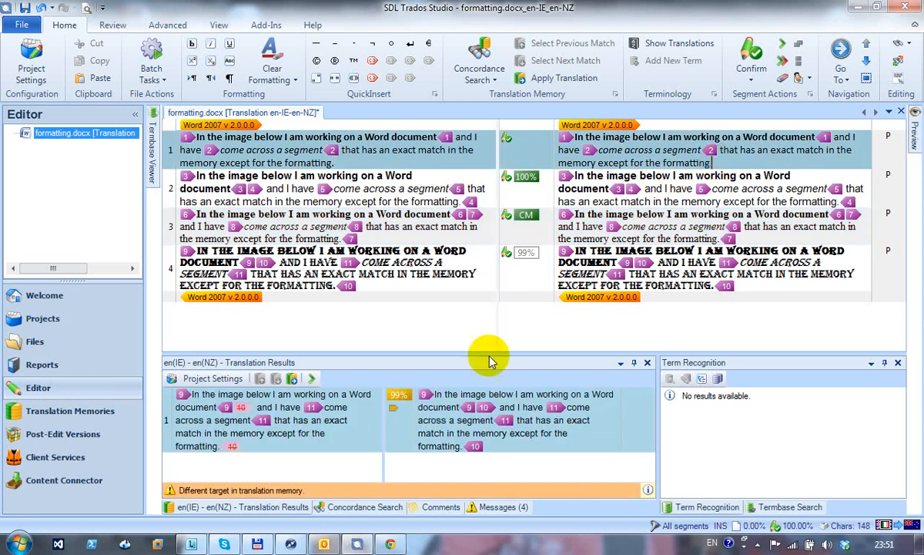
mouse_move(490, 494)
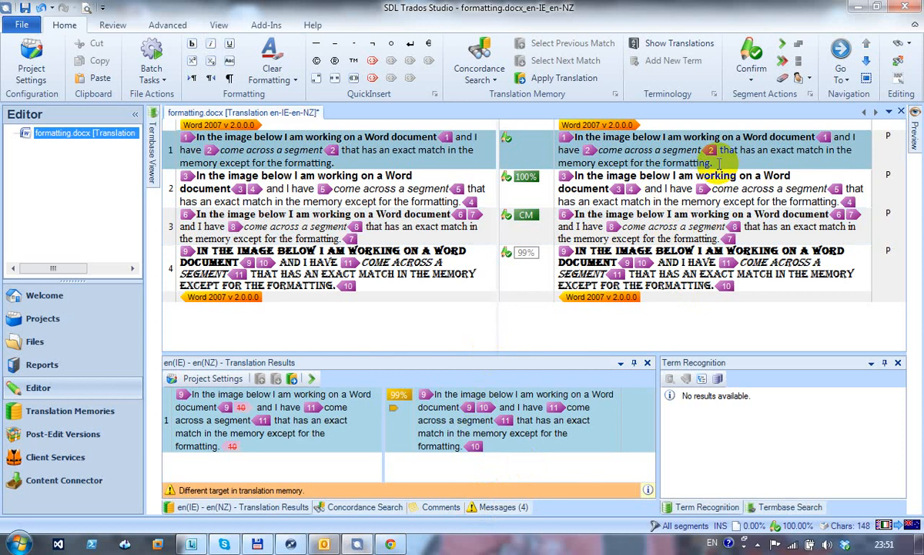
click(160, 25)
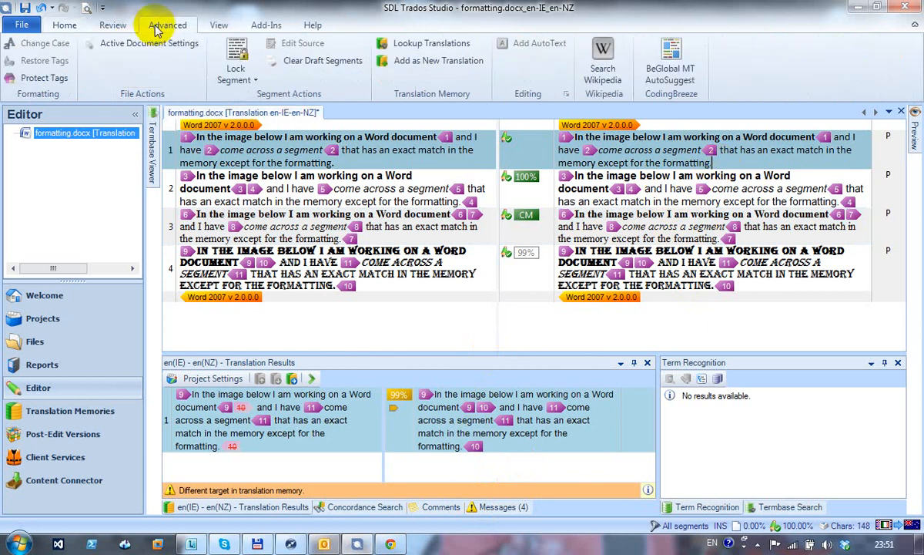
click(422, 69)
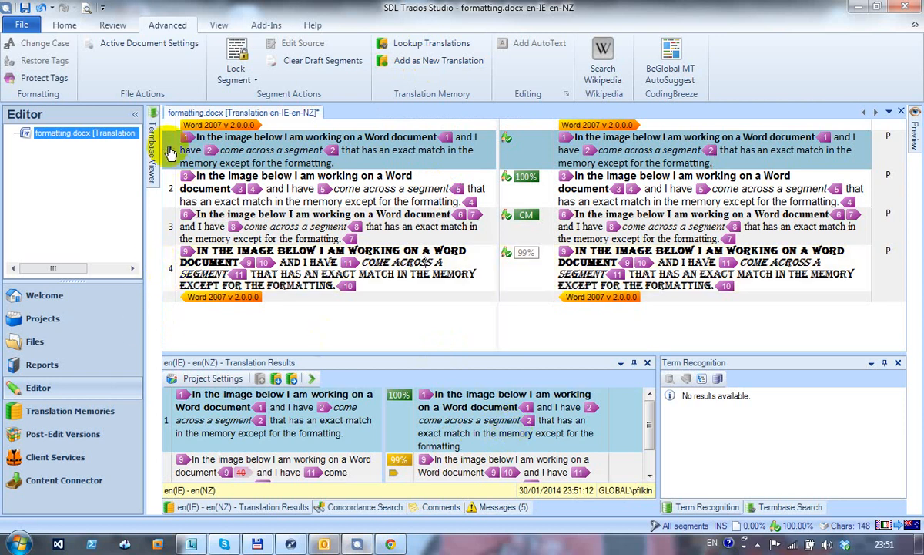
Clear the target text of all four segments.
shift+click(165, 268)
right_click(171, 274)
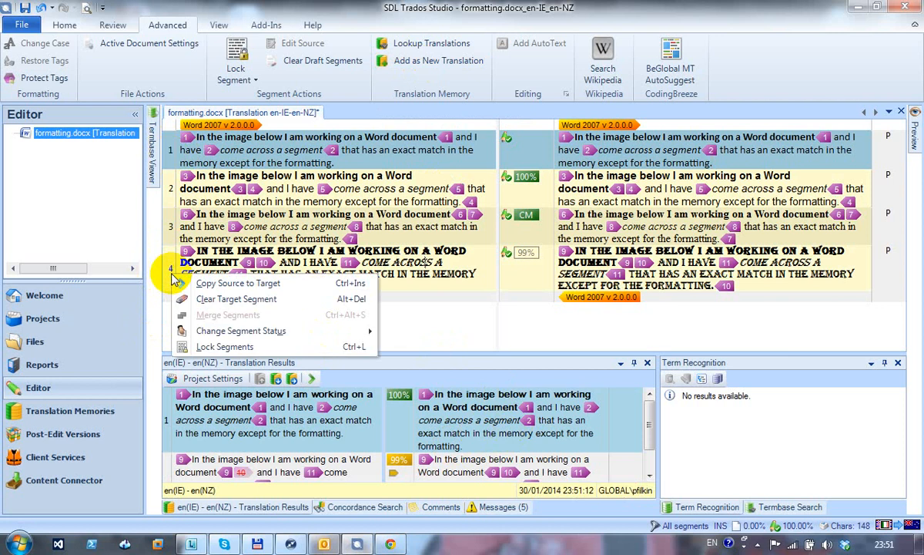
click(225, 299)
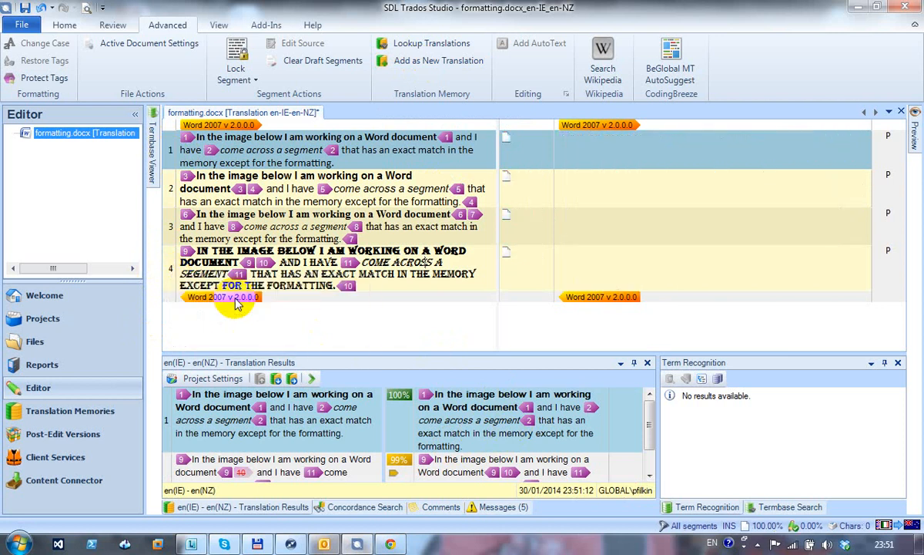
Fill segment 1's target with its translation memory match and confirm segments 1 to 3 in turn, moving on to segment 4.
click(590, 149)
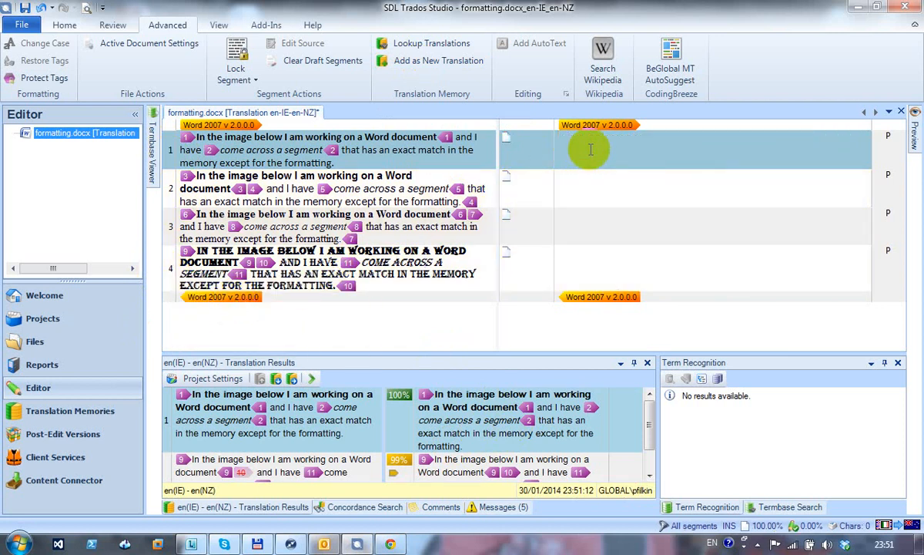
click(605, 176)
click(599, 148)
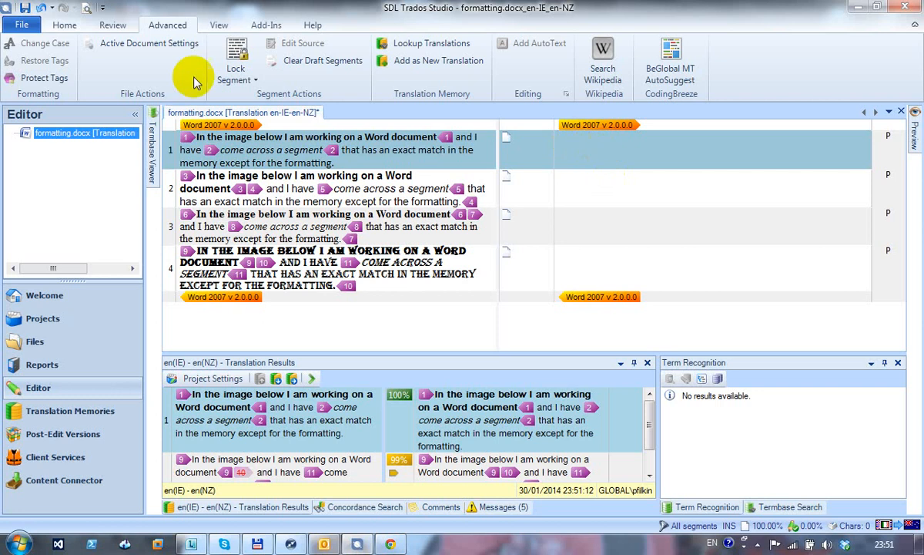
click(66, 26)
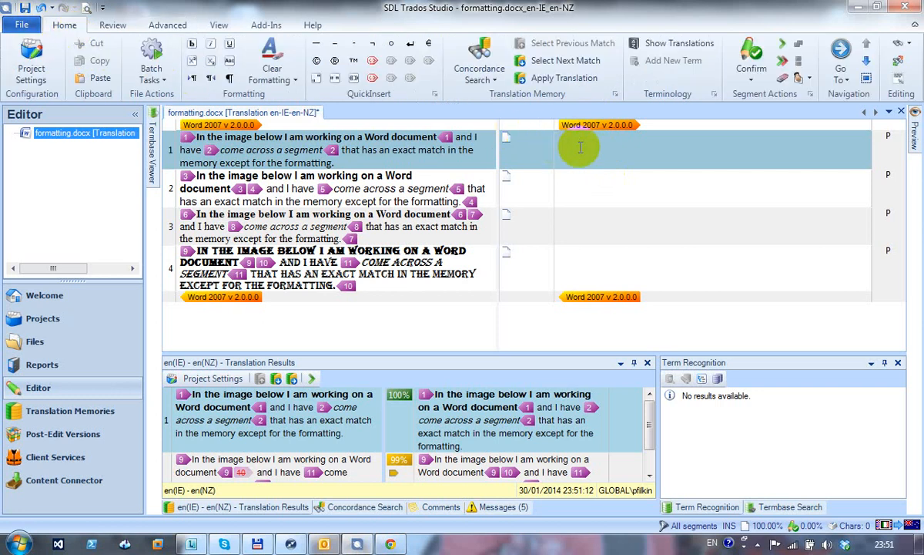
key(ctrl+t)
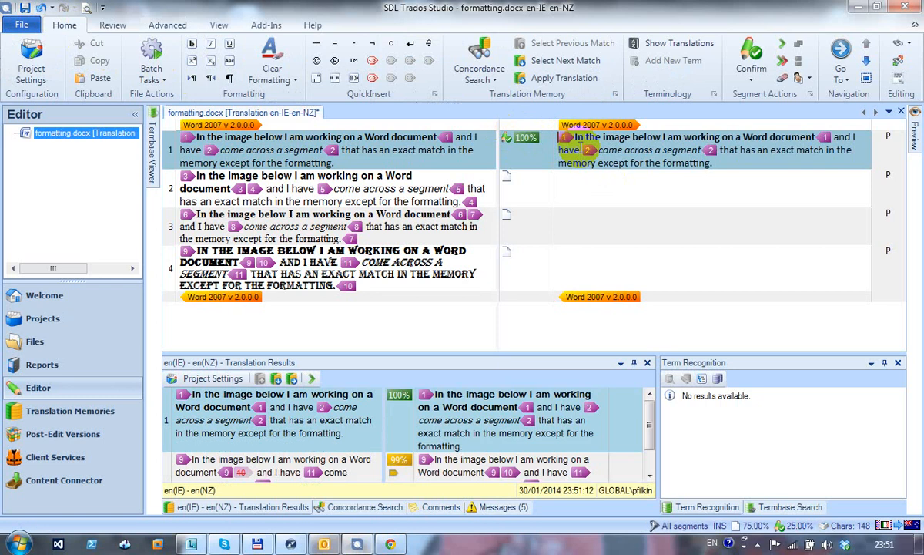
key(ctrl+Return)
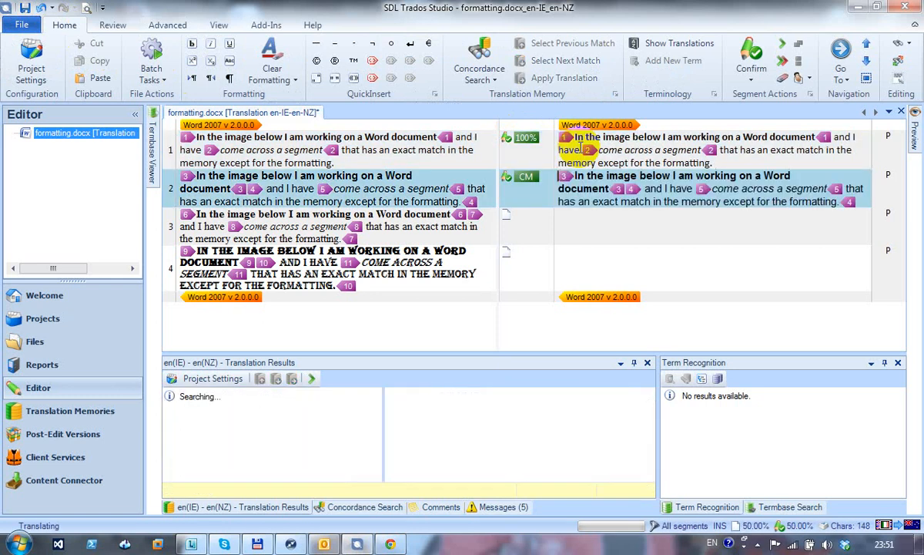
key(ctrl+Return)
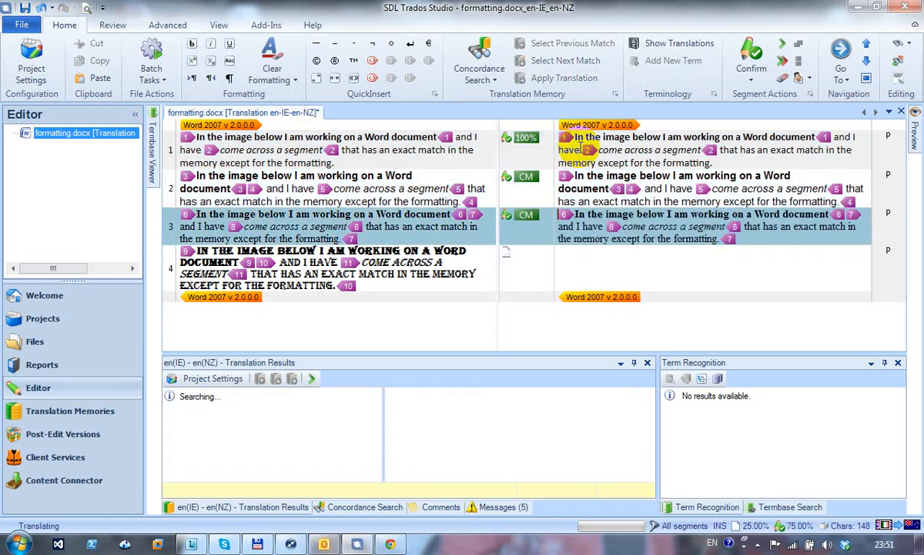
key(ctrl+Return)
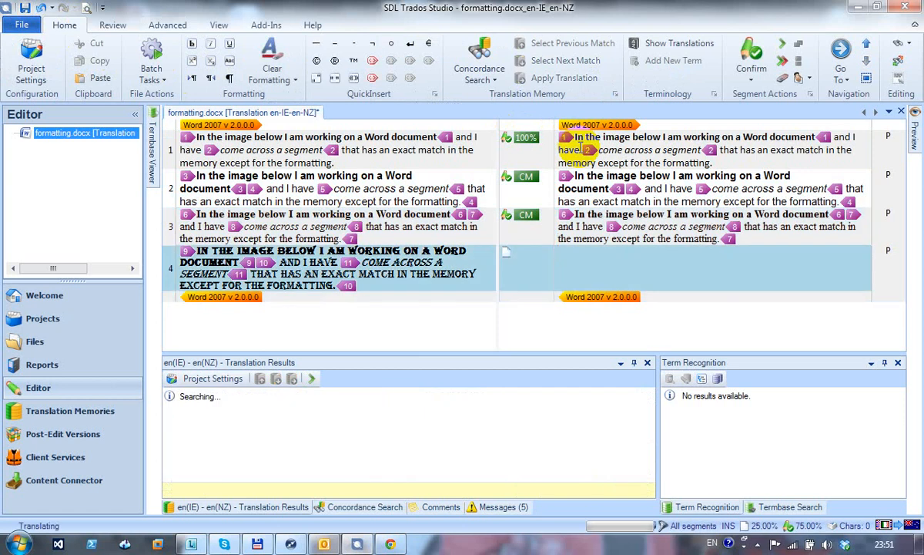